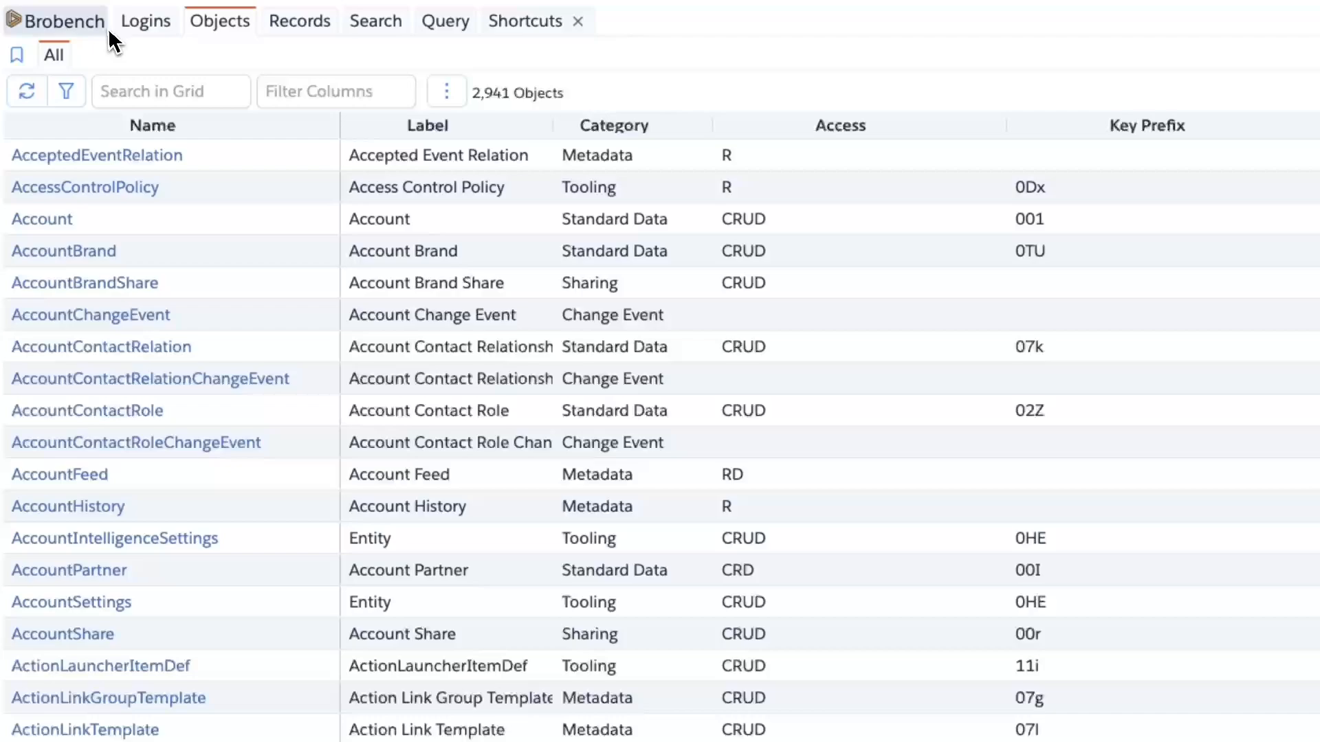
Open the Org Monitor module and show its Event Log Files
{"action": "left_click", "coordinate": [58, 17]}
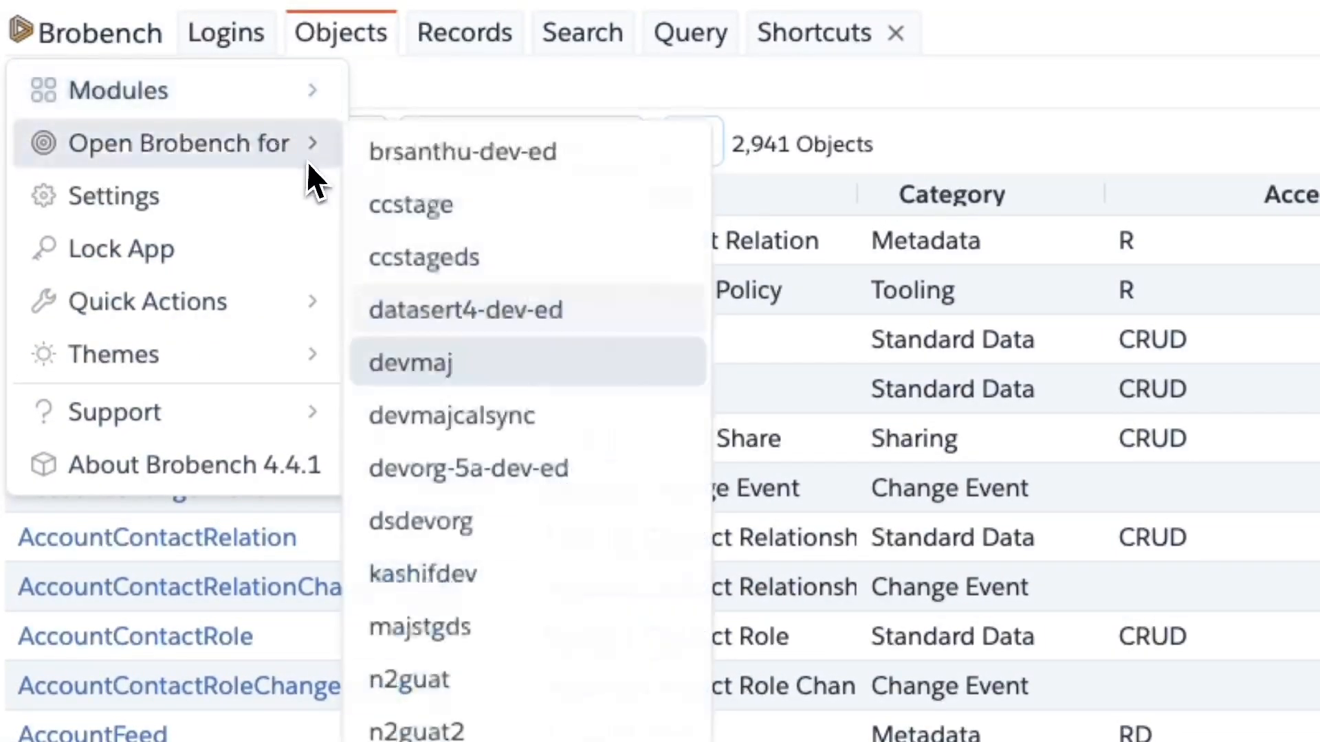
{"action": "mouse_move", "coordinate": [233, 103]}
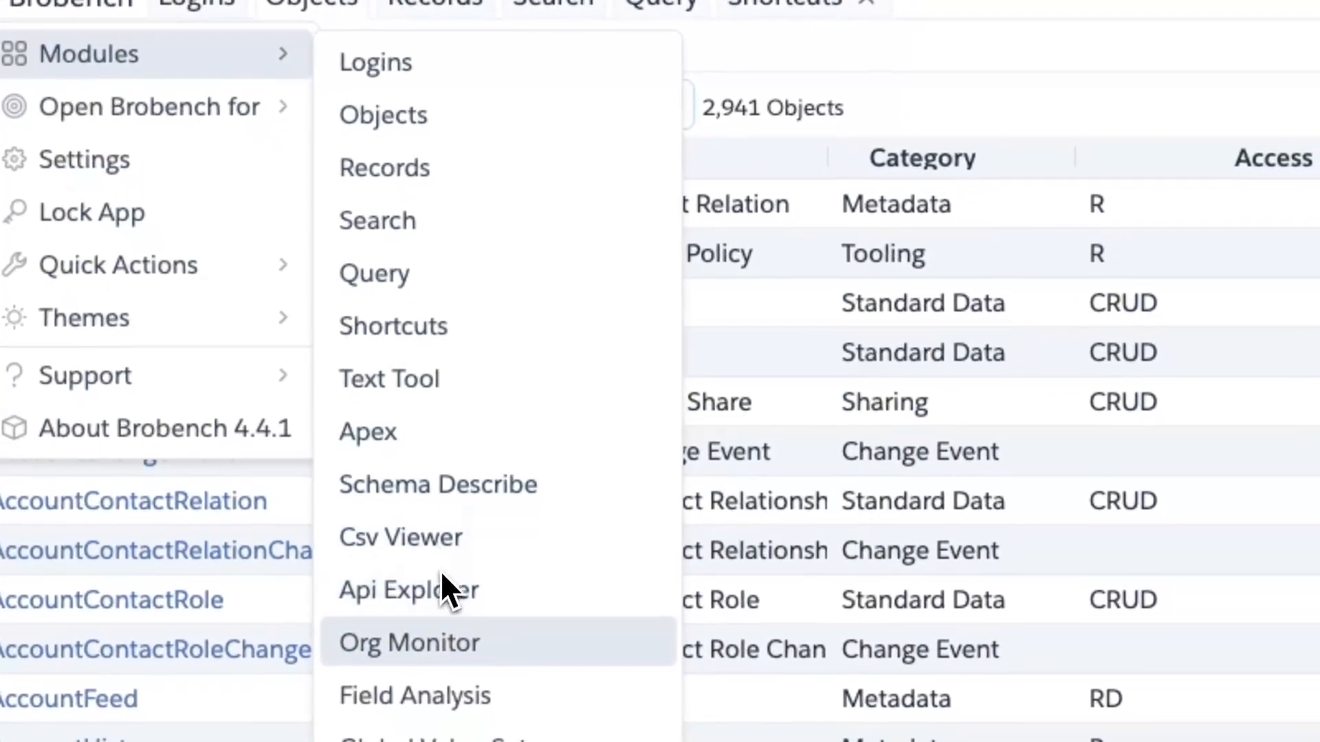
{"action": "left_click", "coordinate": [457, 672]}
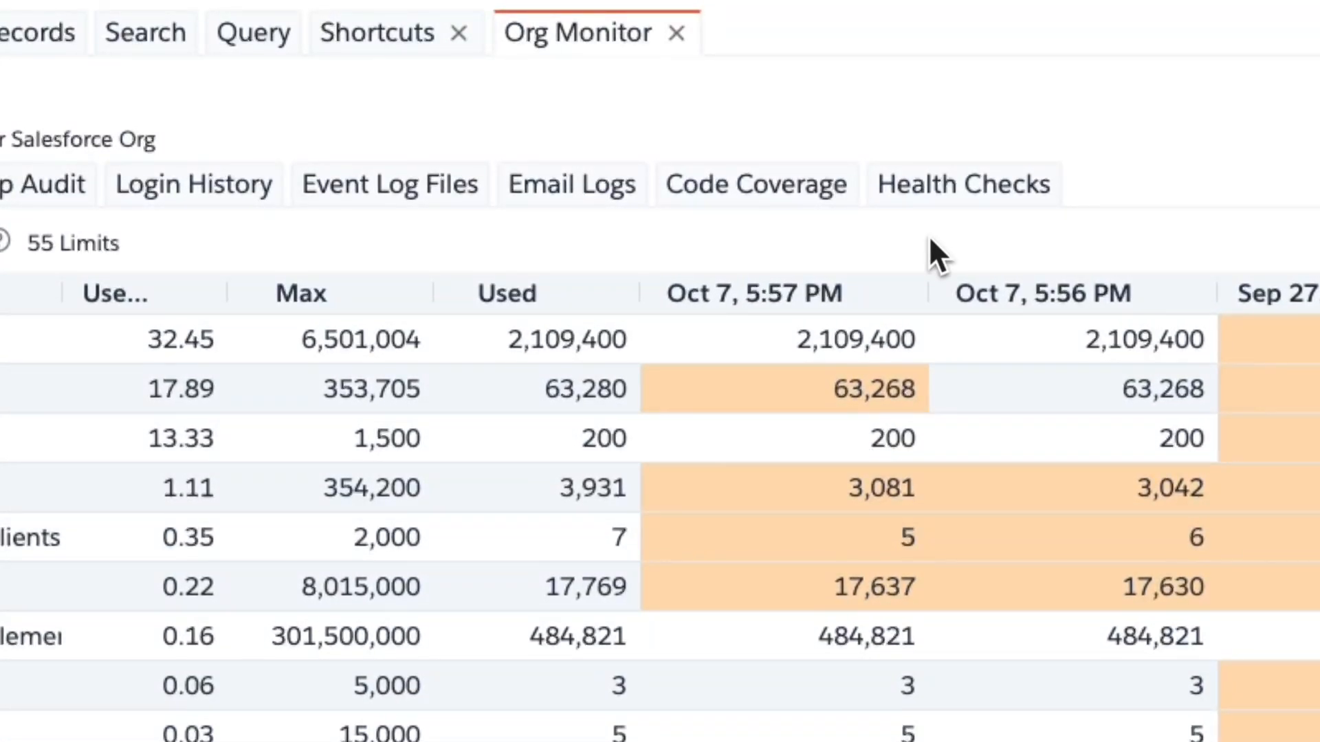
{"action": "left_click", "coordinate": [402, 188]}
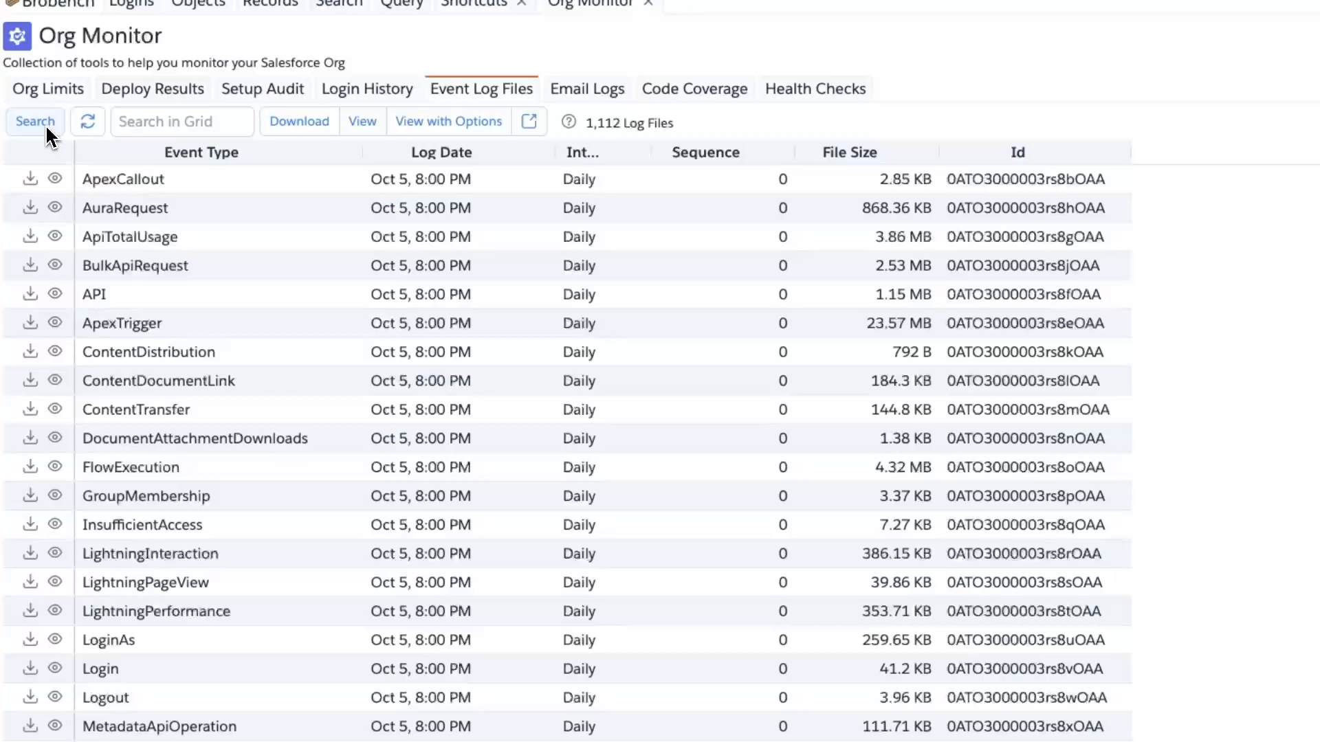
Search the event log files for the API event type with an Hourly interval
{"action": "left_click", "coordinate": [35, 121]}
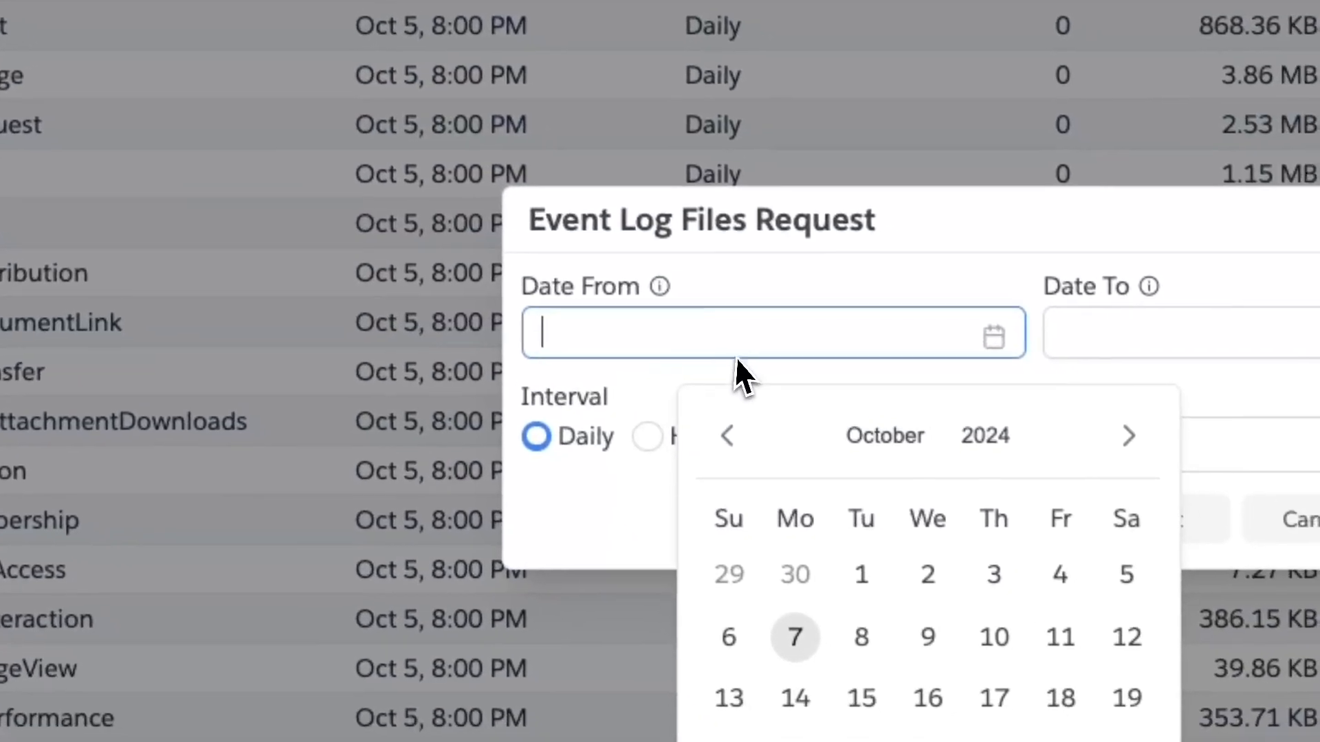
{"action": "left_click", "coordinate": [1100, 514]}
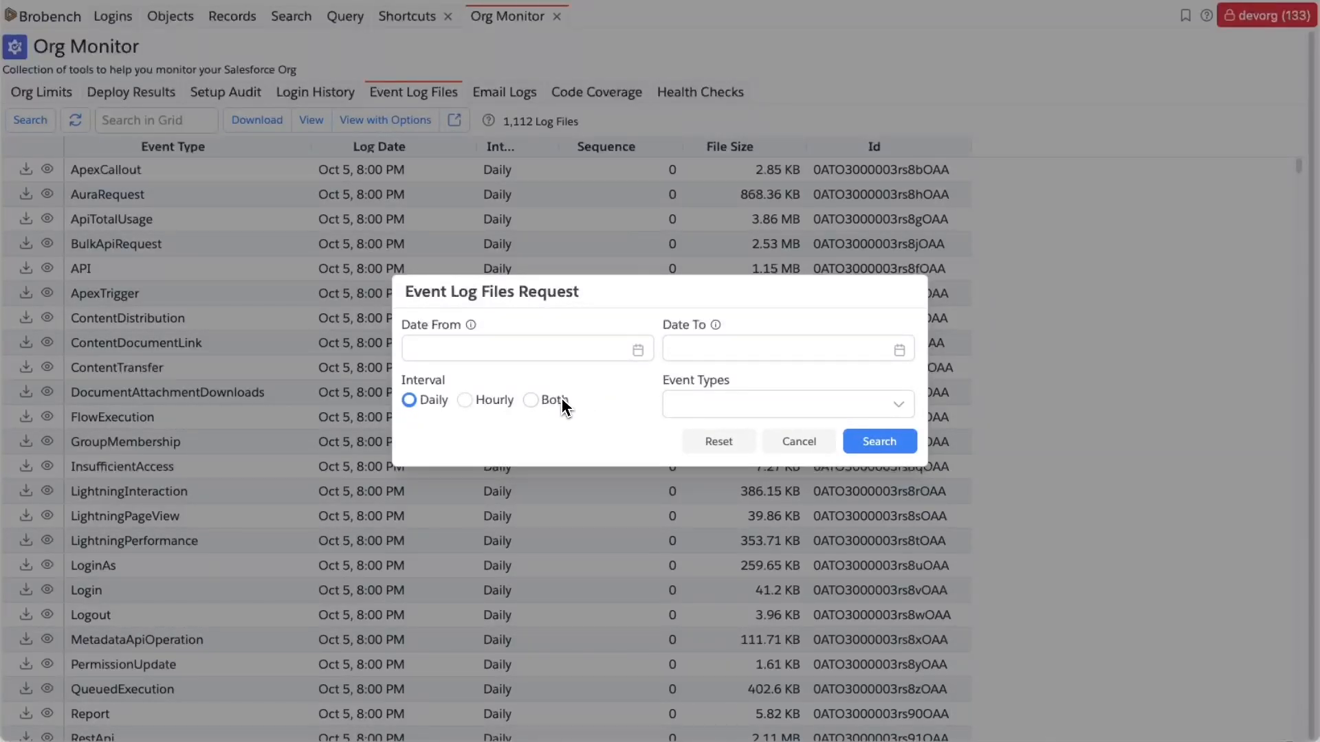
{"action": "left_click", "coordinate": [505, 401]}
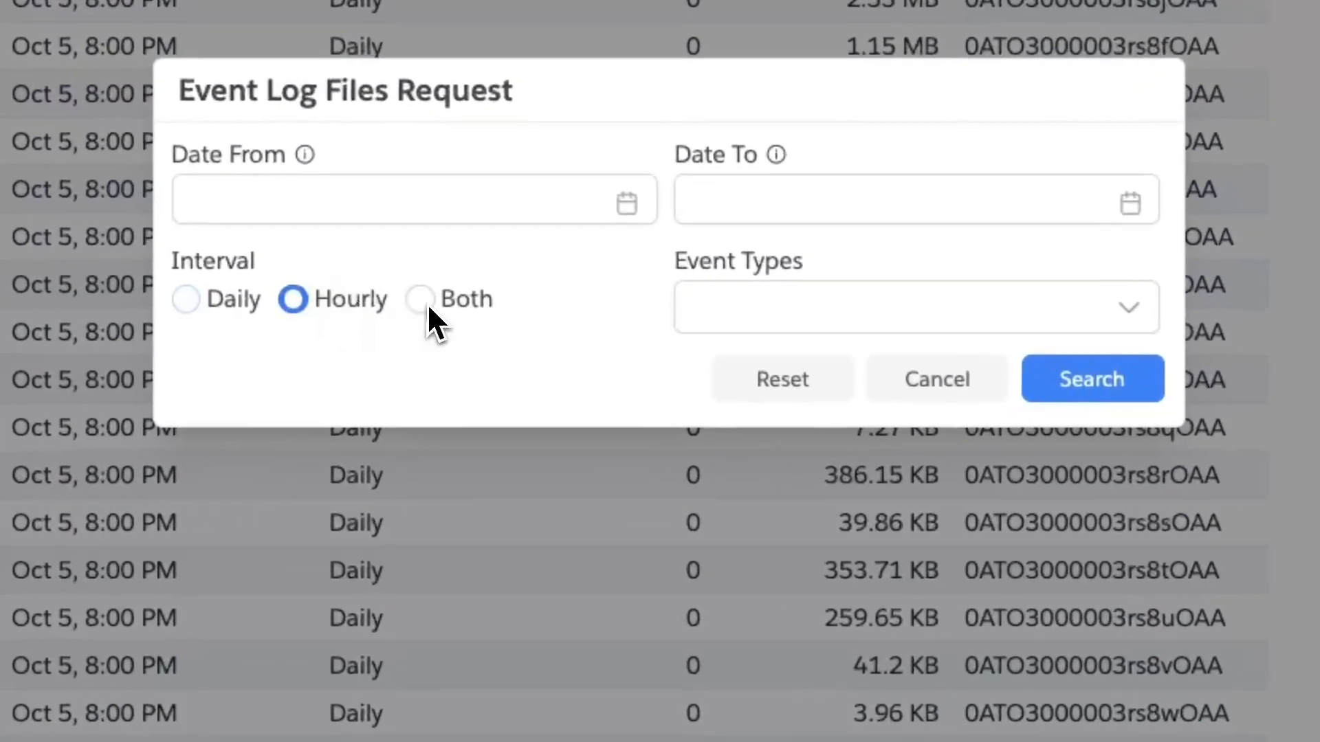
{"action": "left_click", "coordinate": [701, 404]}
{"action": "left_click", "coordinate": [710, 439]}
{"action": "left_click", "coordinate": [639, 403]}
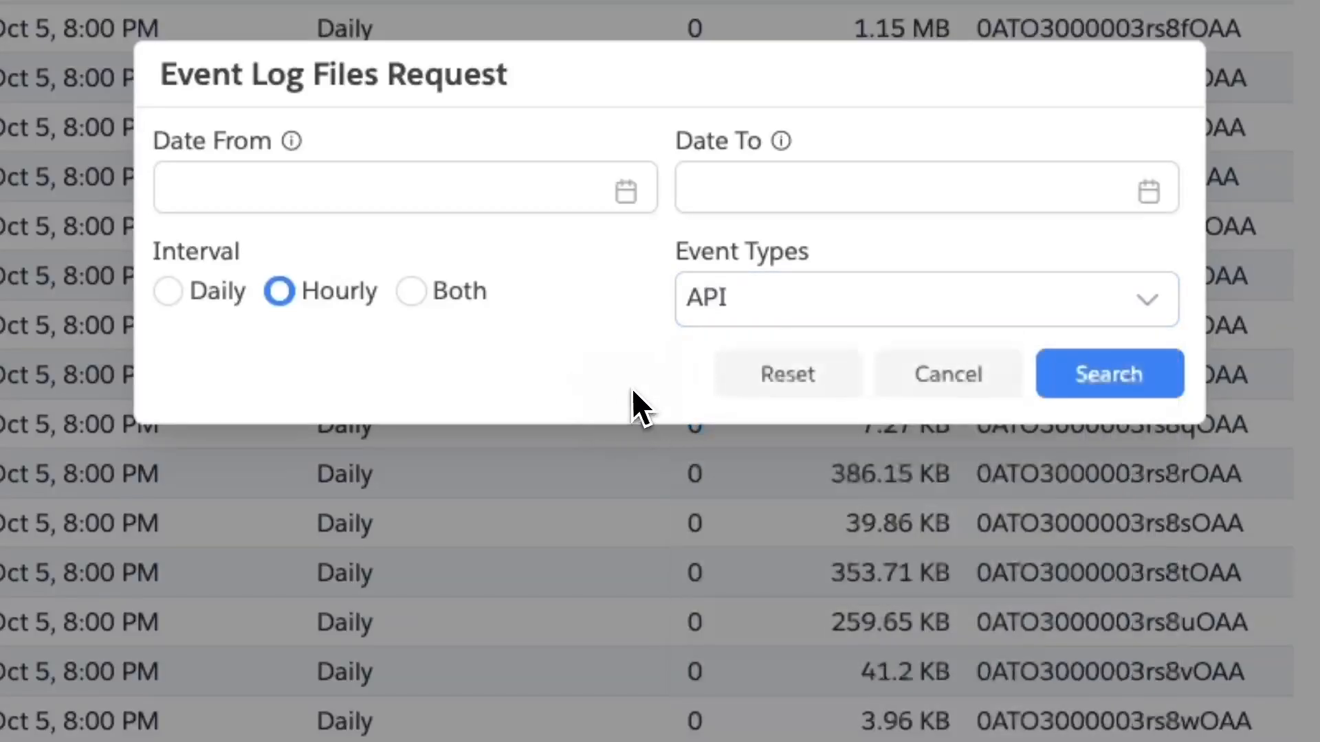
{"action": "left_click", "coordinate": [1024, 438]}
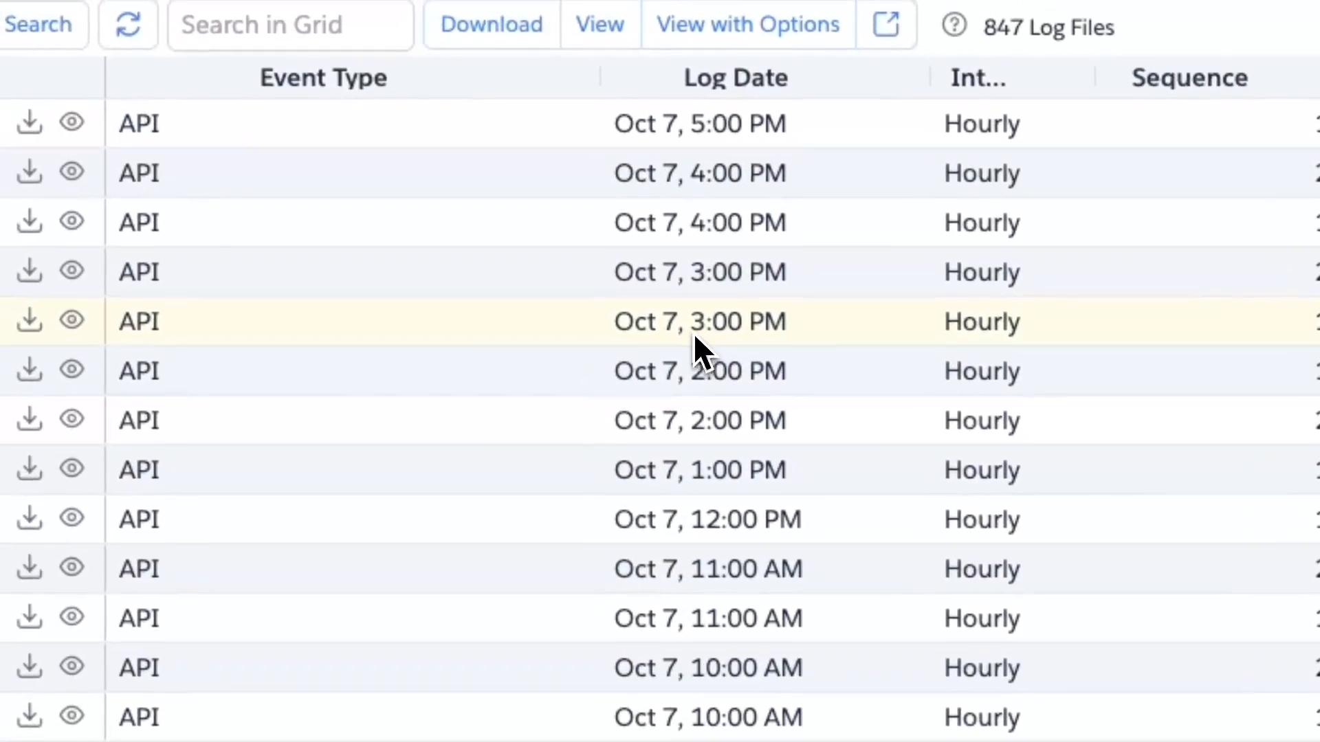
{"action": "mouse_move", "coordinate": [691, 331]}
{"action": "left_click", "coordinate": [329, 283]}
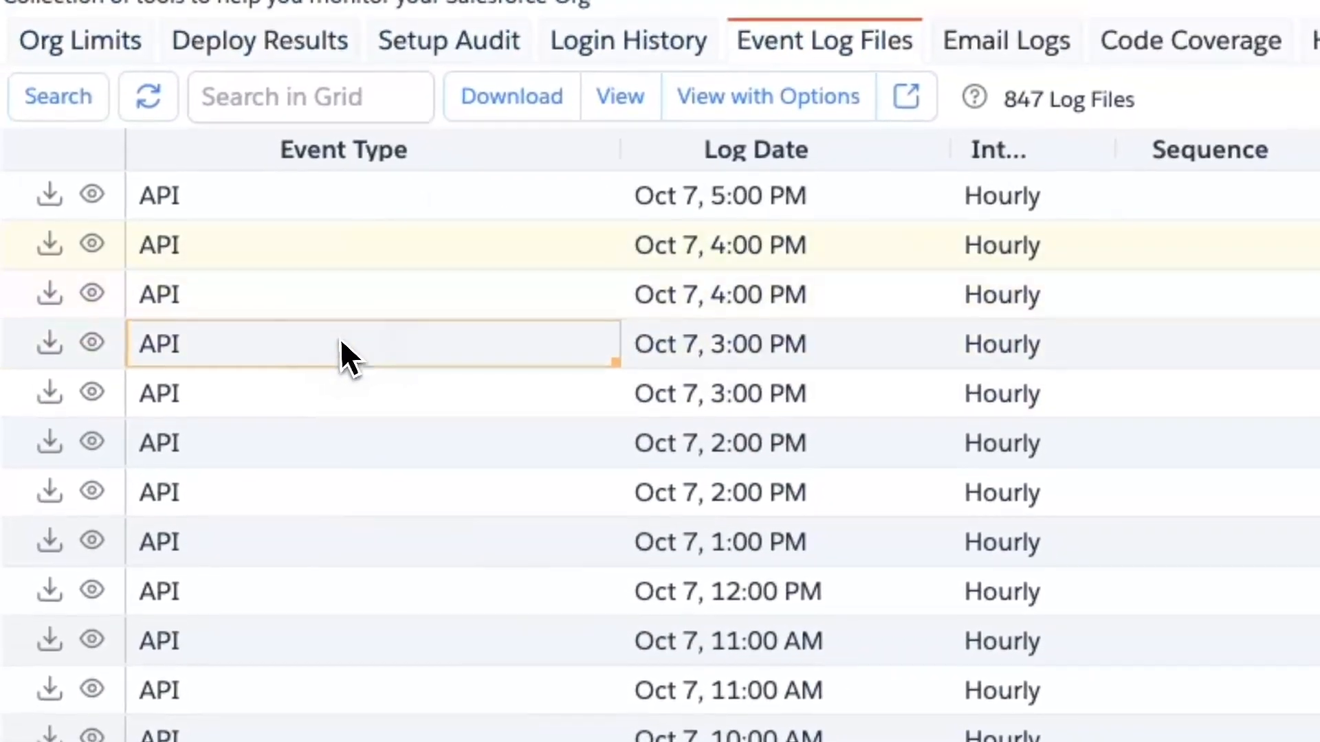
Search the event log files again with the Daily interval and the API event type filter cleared
{"action": "left_click", "coordinate": [68, 113]}
{"action": "left_click", "coordinate": [481, 386]}
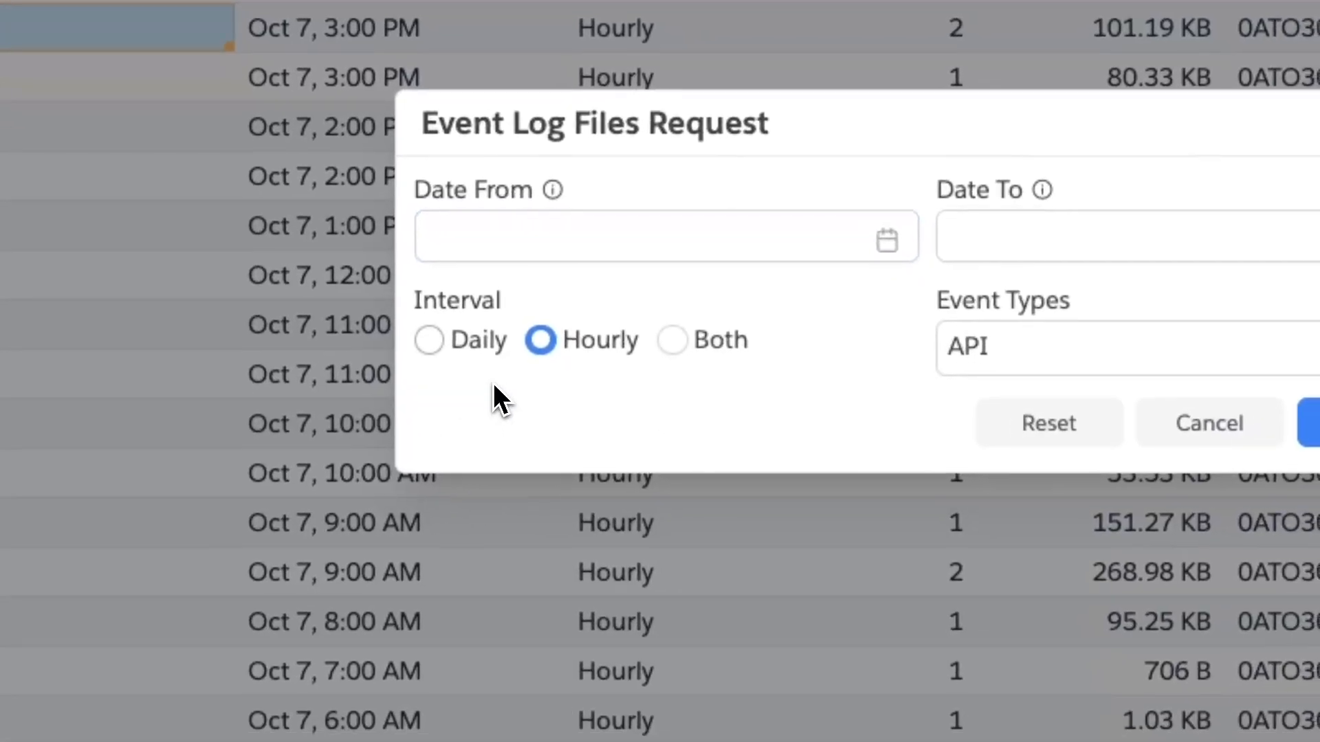
{"action": "left_click", "coordinate": [468, 341]}
{"action": "left_click", "coordinate": [1065, 363]}
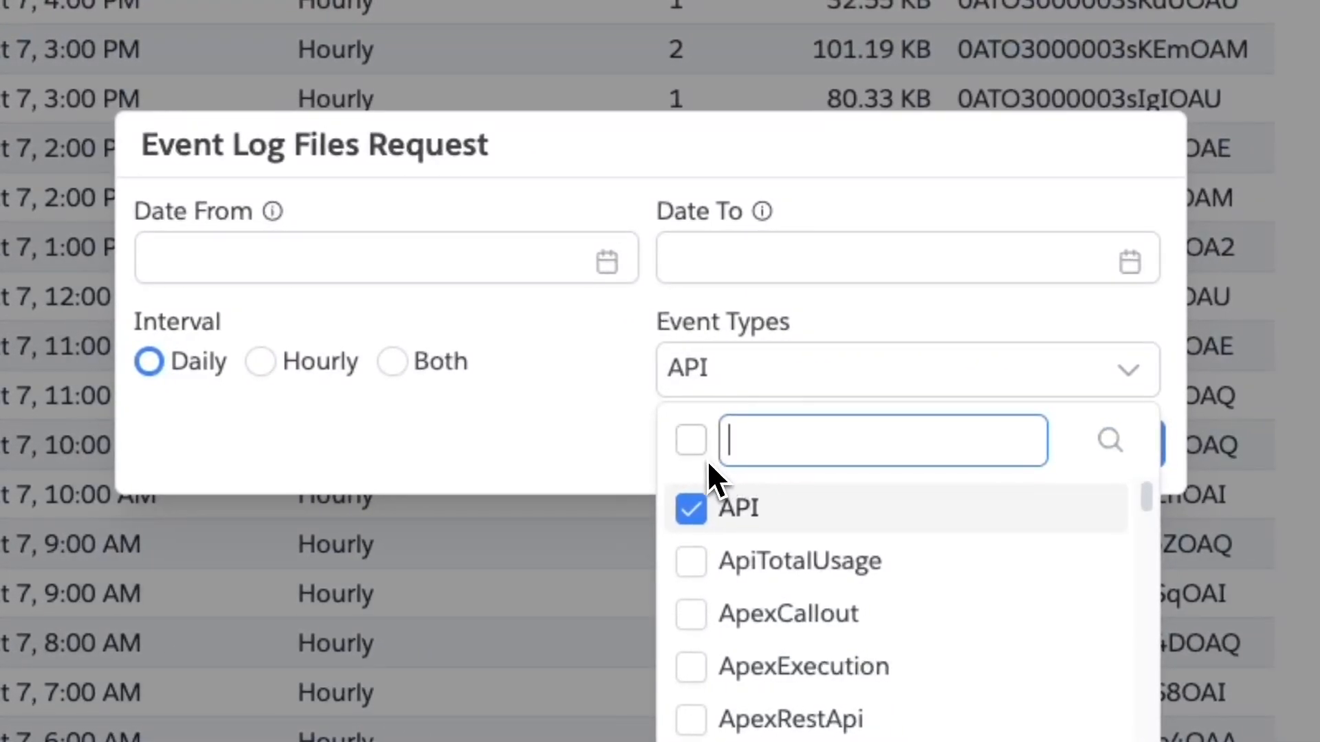
{"action": "left_click", "coordinate": [670, 489]}
{"action": "left_click", "coordinate": [623, 453]}
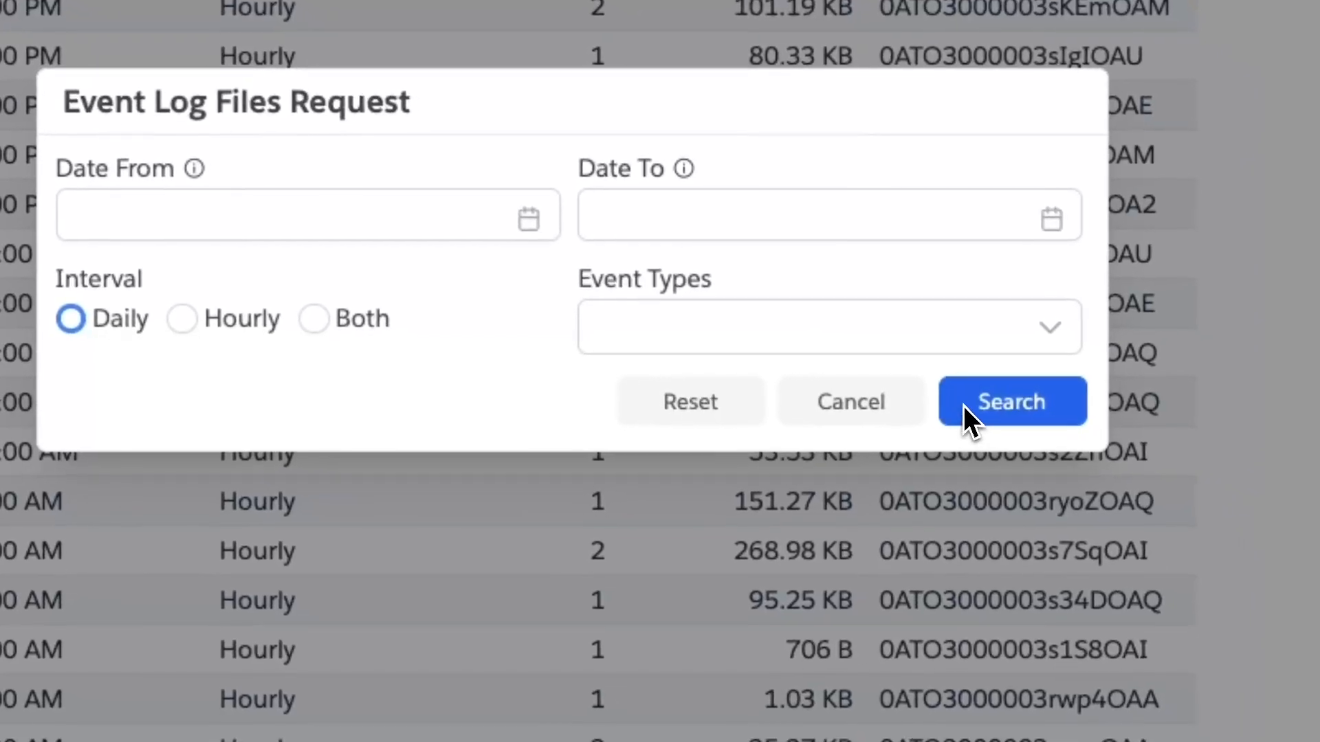
{"action": "left_click", "coordinate": [1042, 455]}
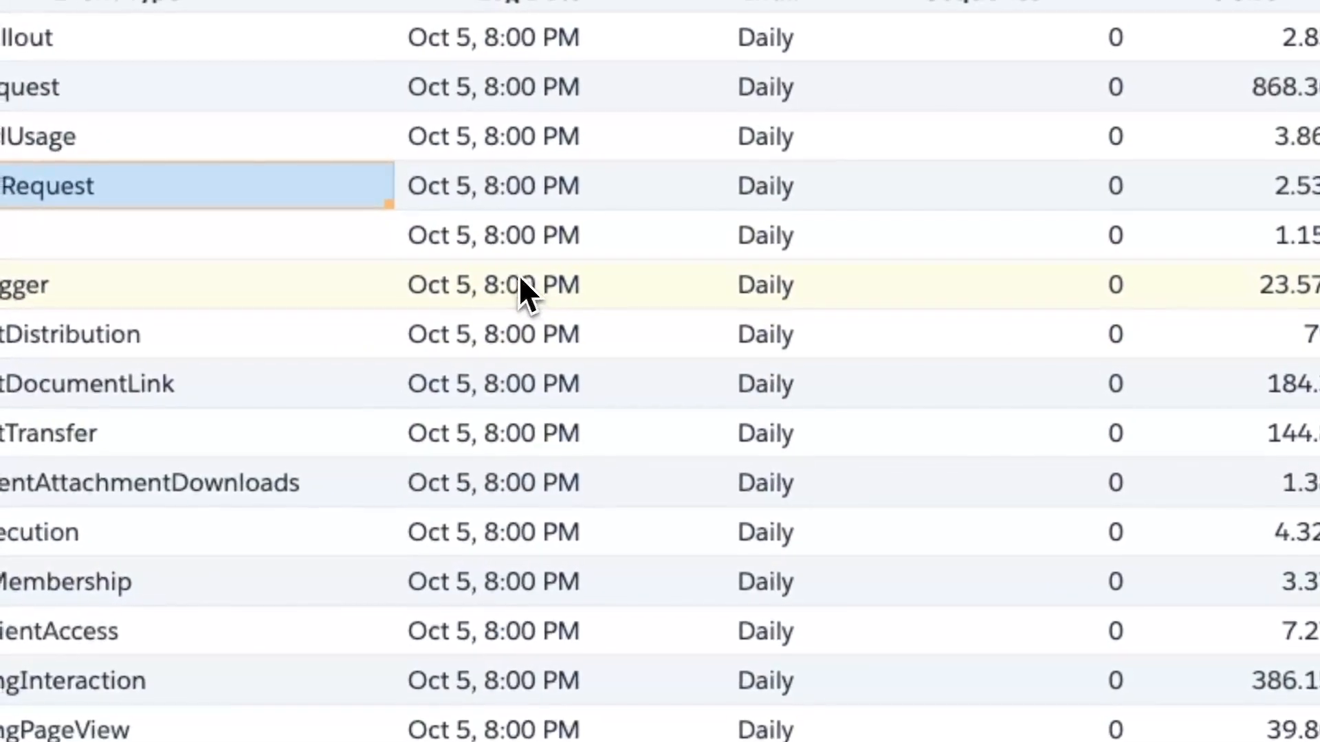
{"action": "mouse_move", "coordinate": [518, 274]}
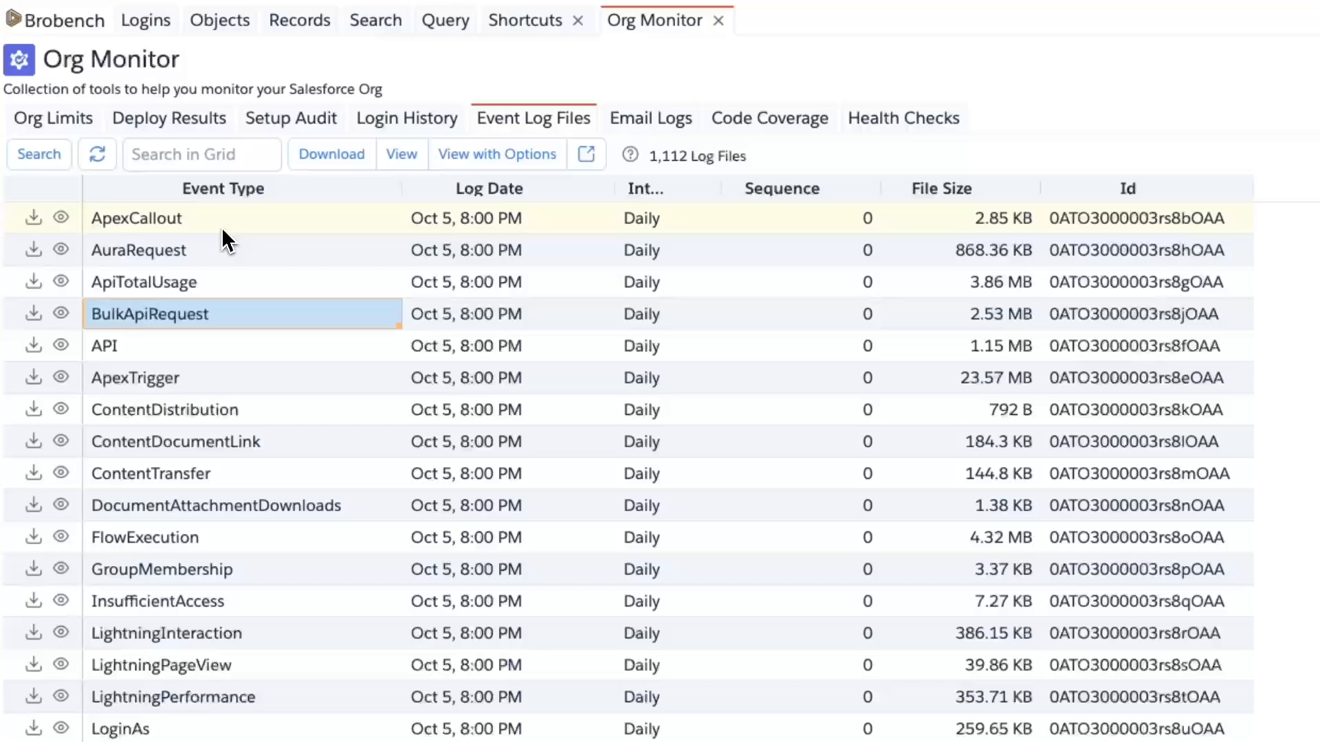
Download the daily ApexCallout and AuraRequest log files of Oct 5, 8:00 PM and dismiss the download notices
{"action": "left_click_drag", "start_coordinate": [184, 193], "coordinate": [217, 295]}
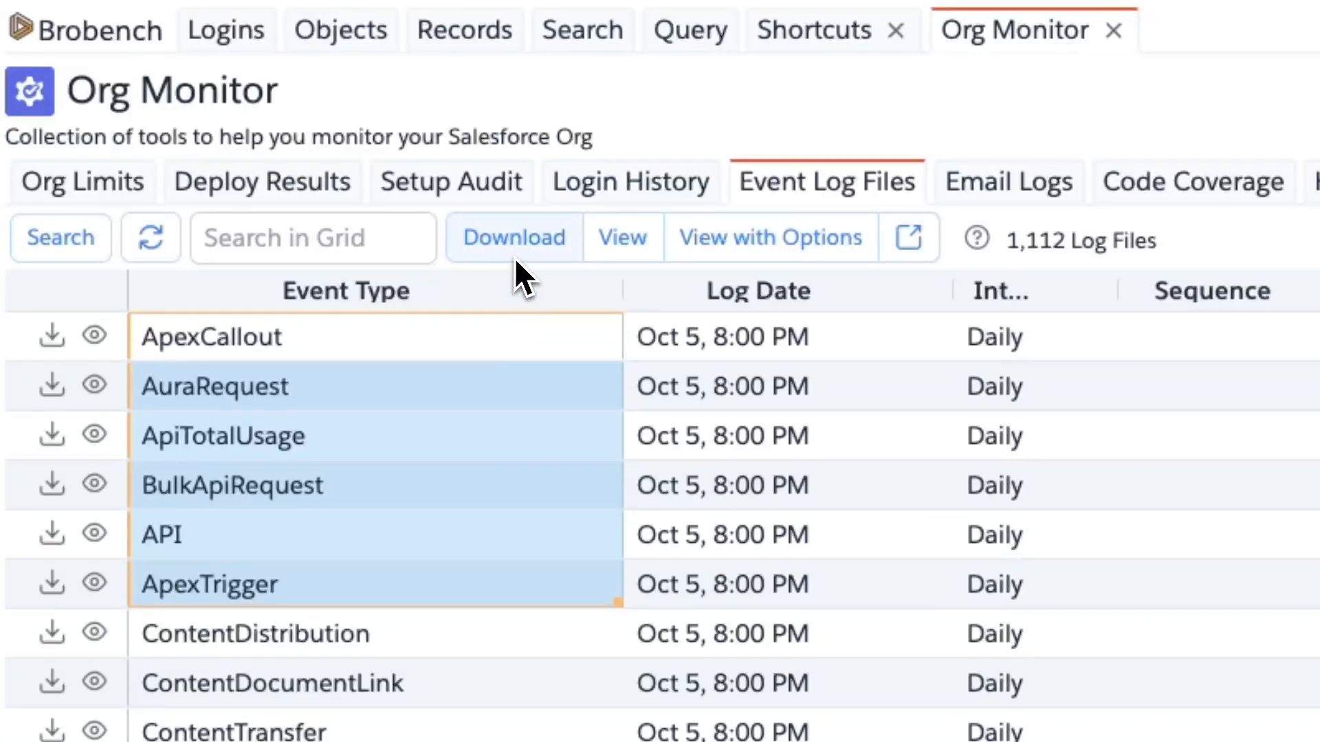
{"action": "left_click", "coordinate": [466, 371]}
{"action": "left_click_drag", "start_coordinate": [460, 344], "coordinate": [461, 397]}
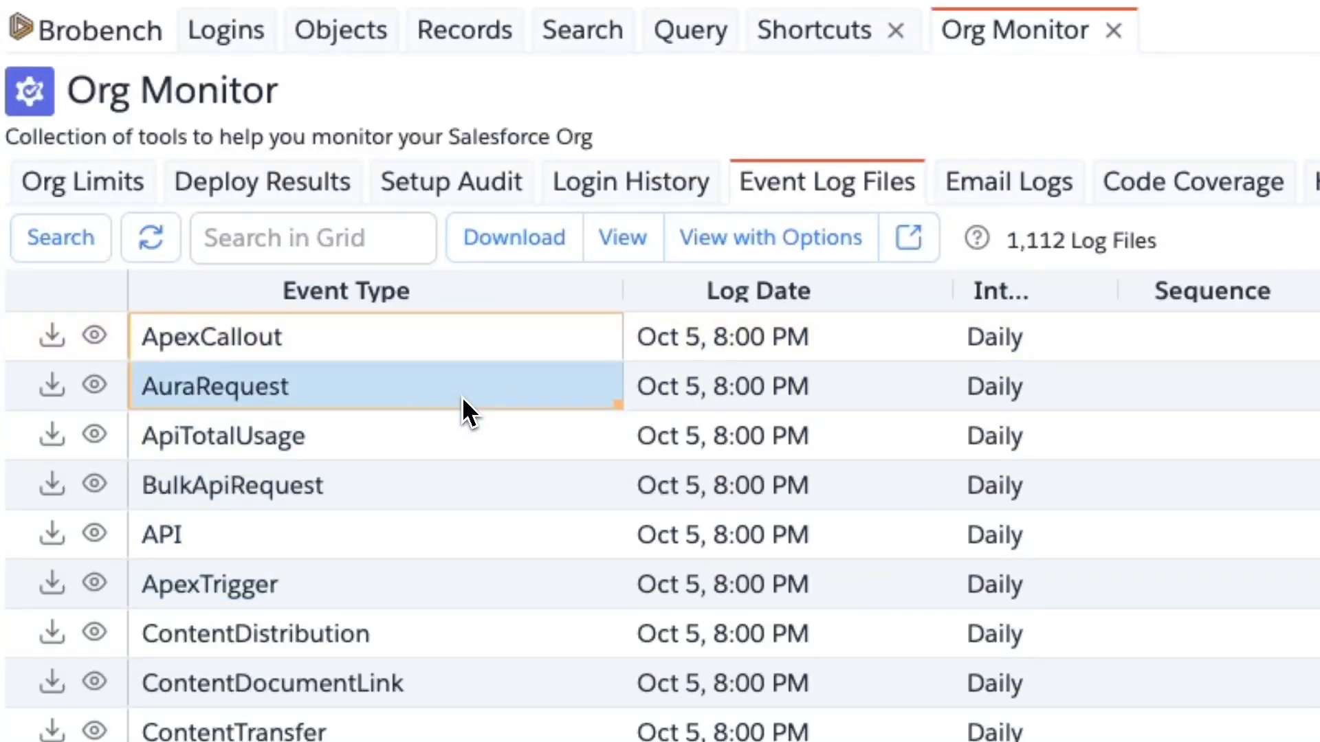
{"action": "left_click", "coordinate": [491, 249]}
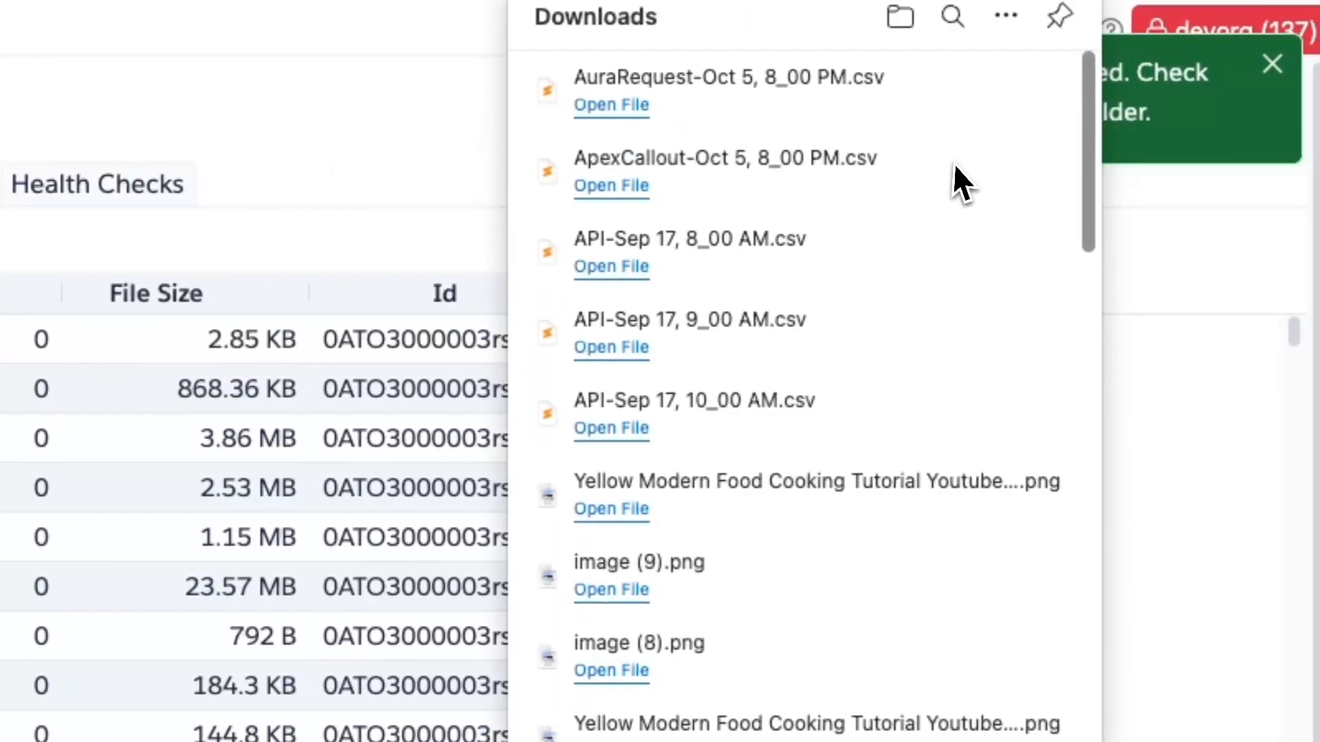
{"action": "left_click", "coordinate": [1168, 200]}
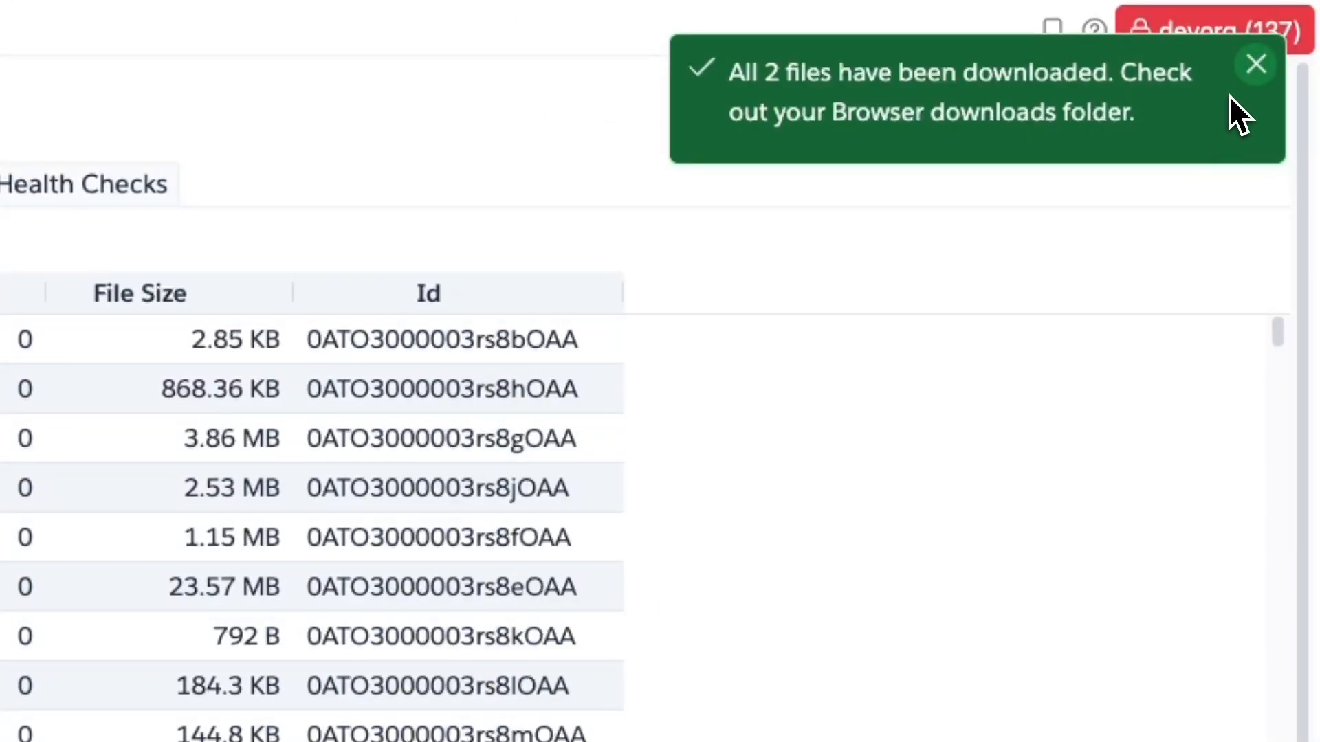
{"action": "left_click", "coordinate": [1248, 69]}
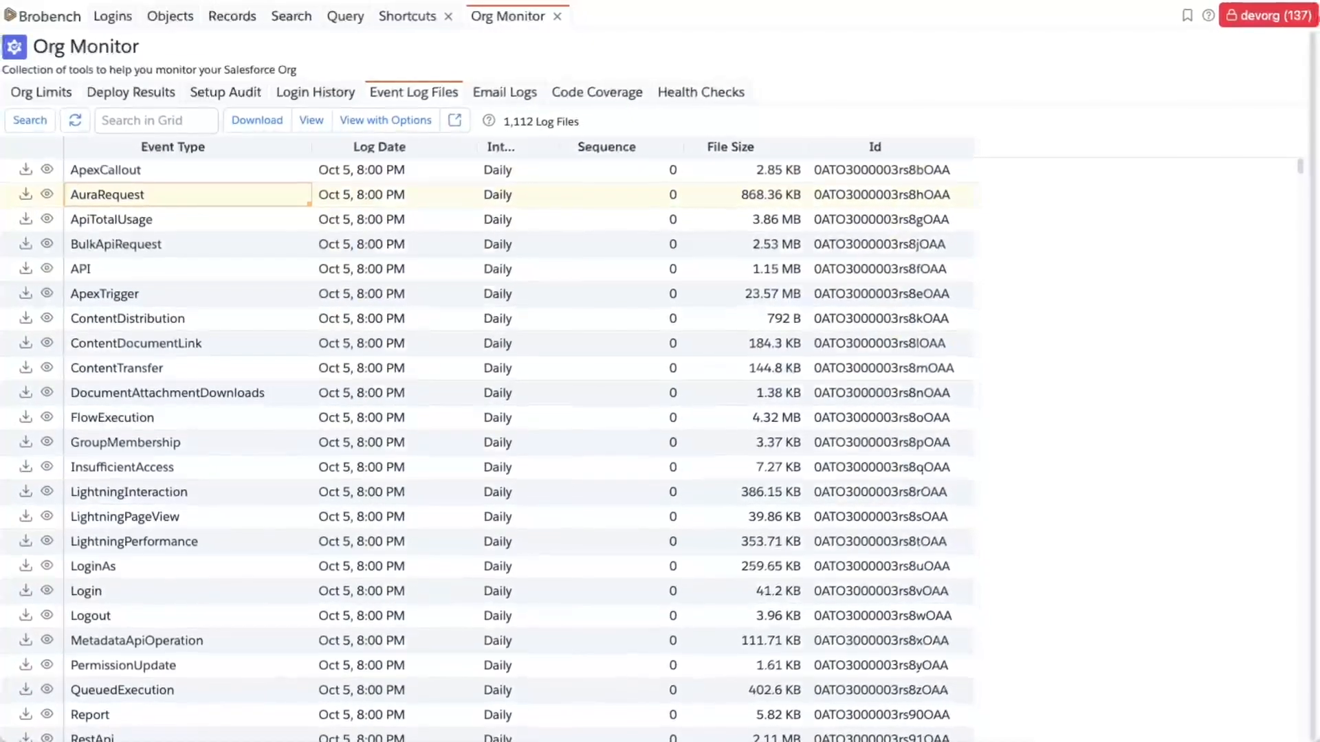
Open the event type help for the AuraRequest and API log files
{"action": "right_click", "coordinate": [238, 200]}
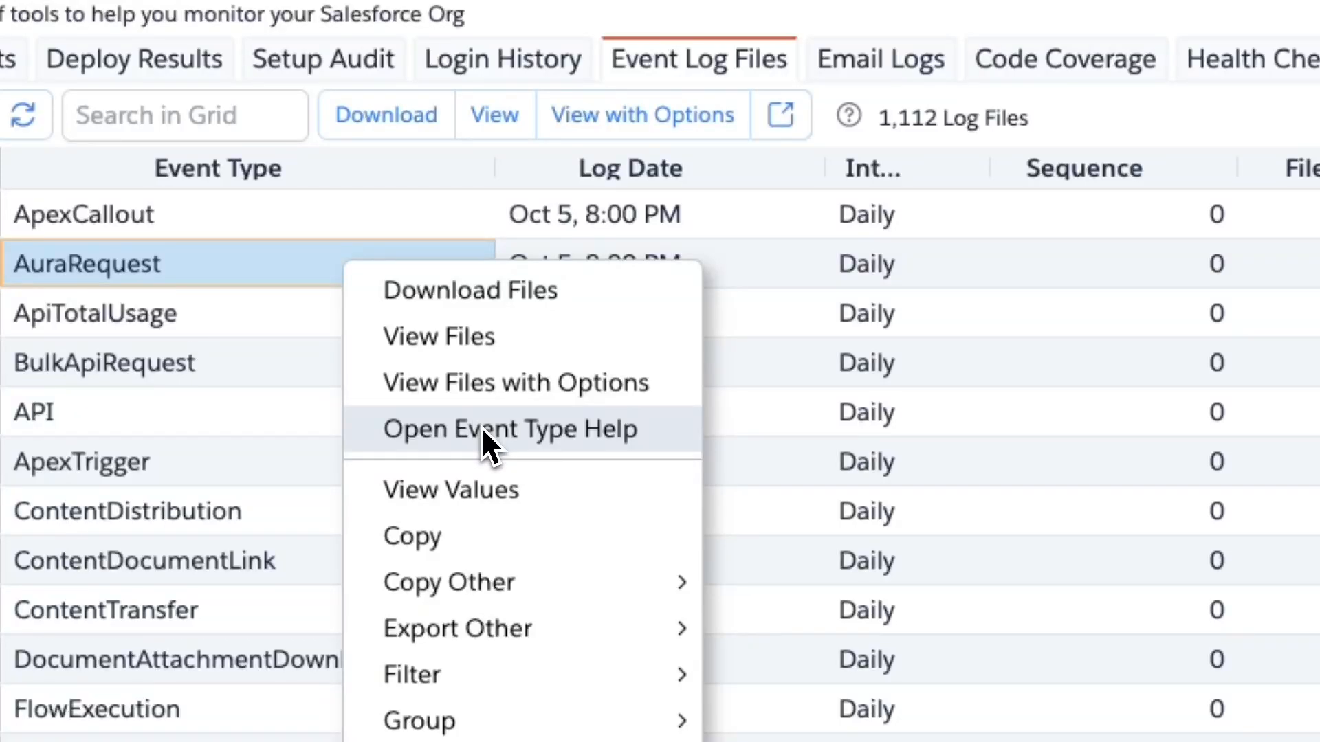
{"action": "left_click", "coordinate": [483, 432]}
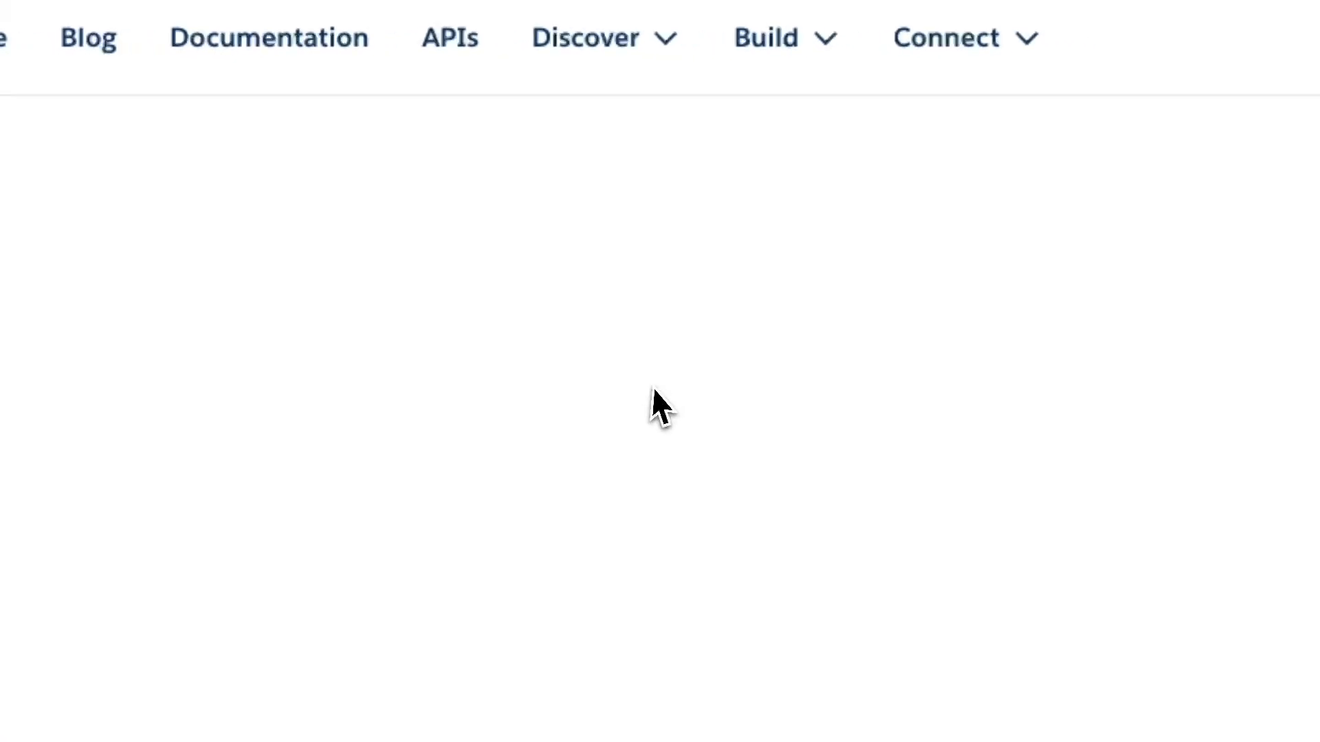
{"action": "scroll", "coordinate": [687, 536], "scroll_direction": "down", "scroll_amount": 7}
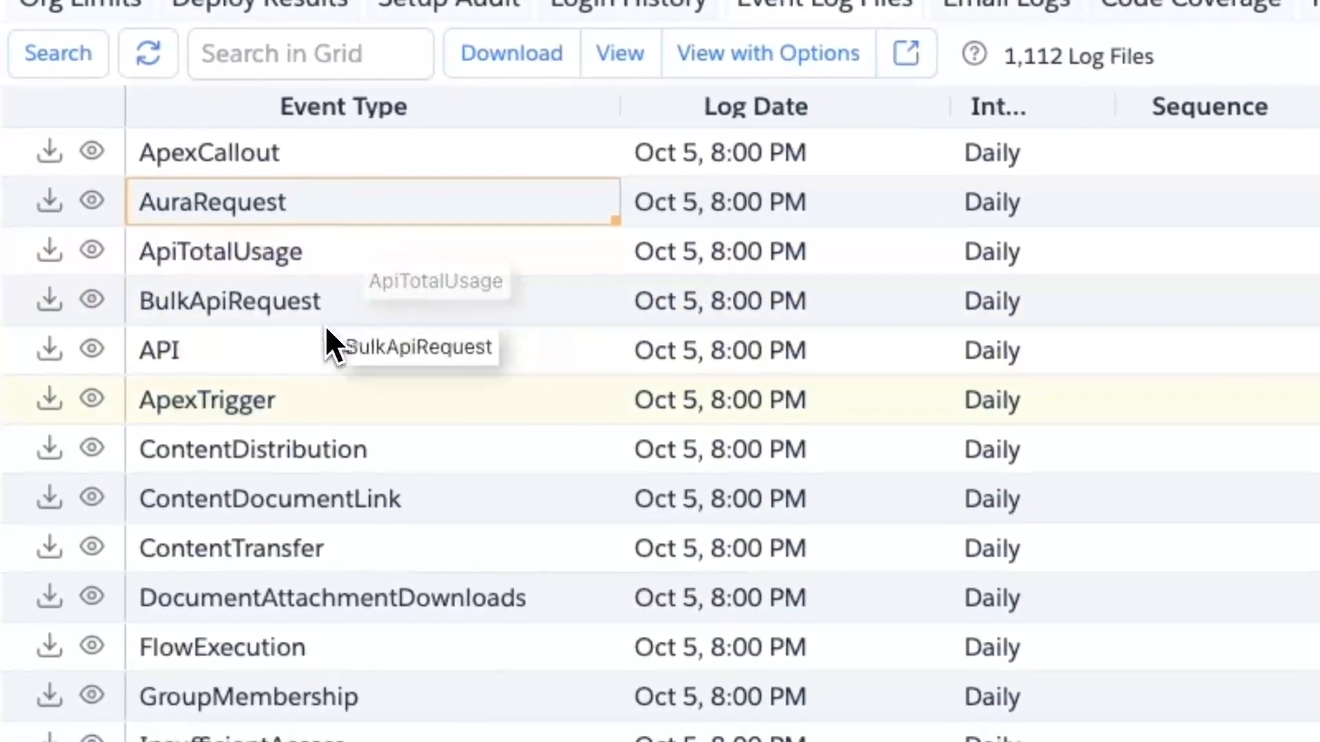
{"action": "left_click", "coordinate": [3, 548]}
{"action": "right_click", "coordinate": [305, 363]}
{"action": "left_click", "coordinate": [440, 514]}
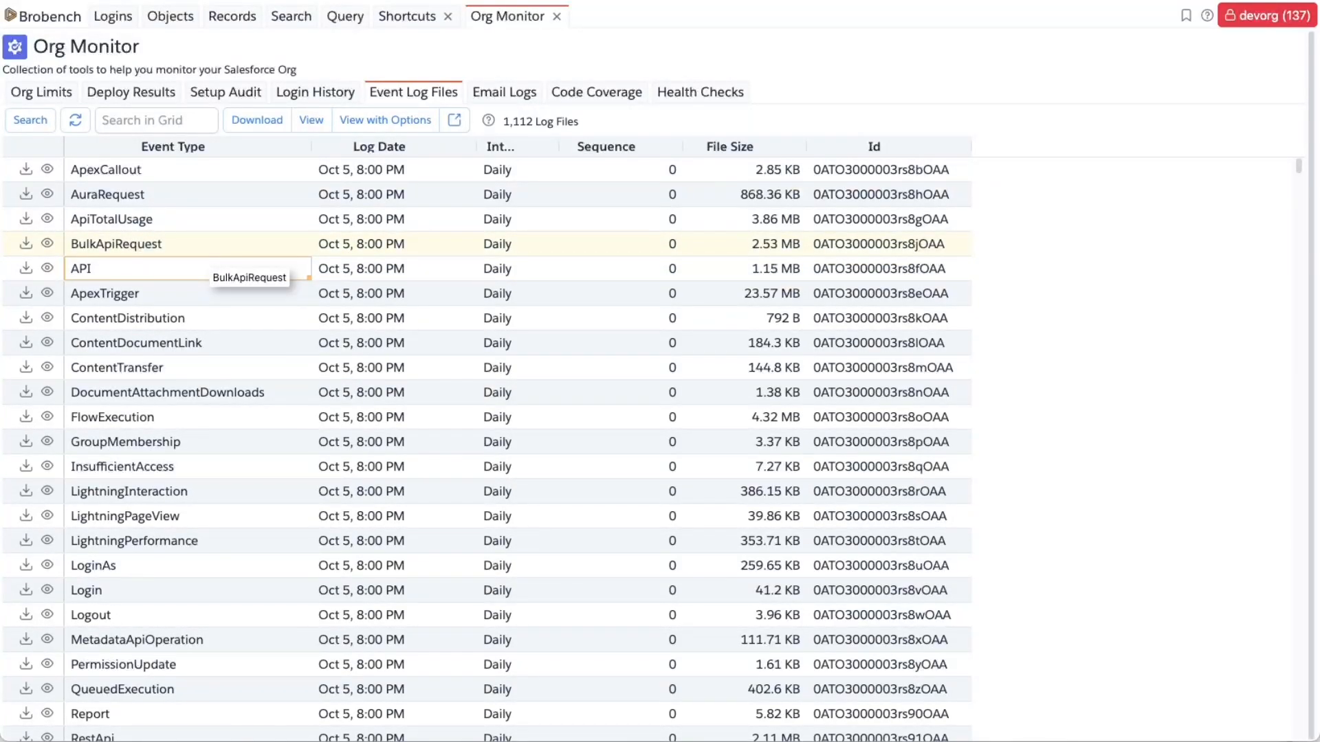
View the ApiTotalUsage log file of Oct 5, 8:00 PM and examine its event fields across all columns
{"action": "left_click", "coordinate": [52, 219]}
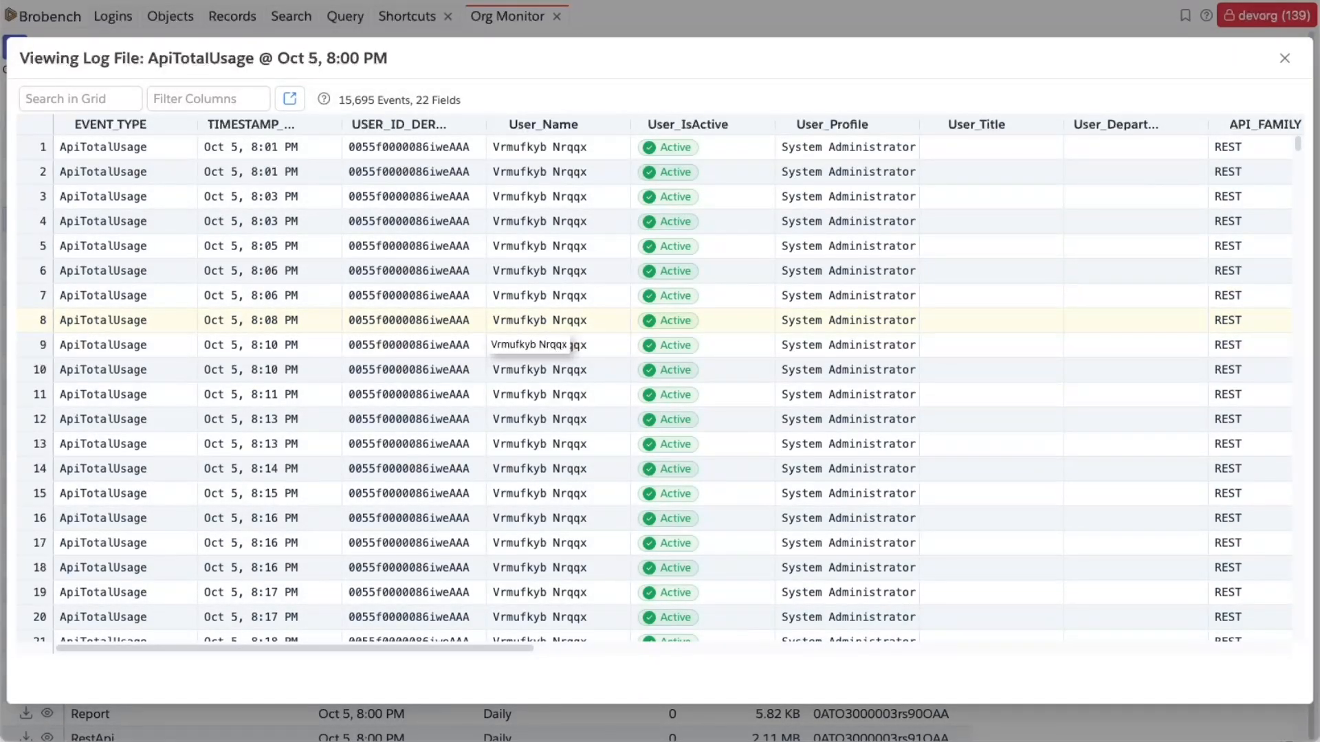
{"action": "scroll", "coordinate": [488, 324], "scroll_direction": "down", "scroll_amount": 2}
{"action": "scroll", "coordinate": [488, 323], "scroll_direction": "up", "scroll_amount": 2}
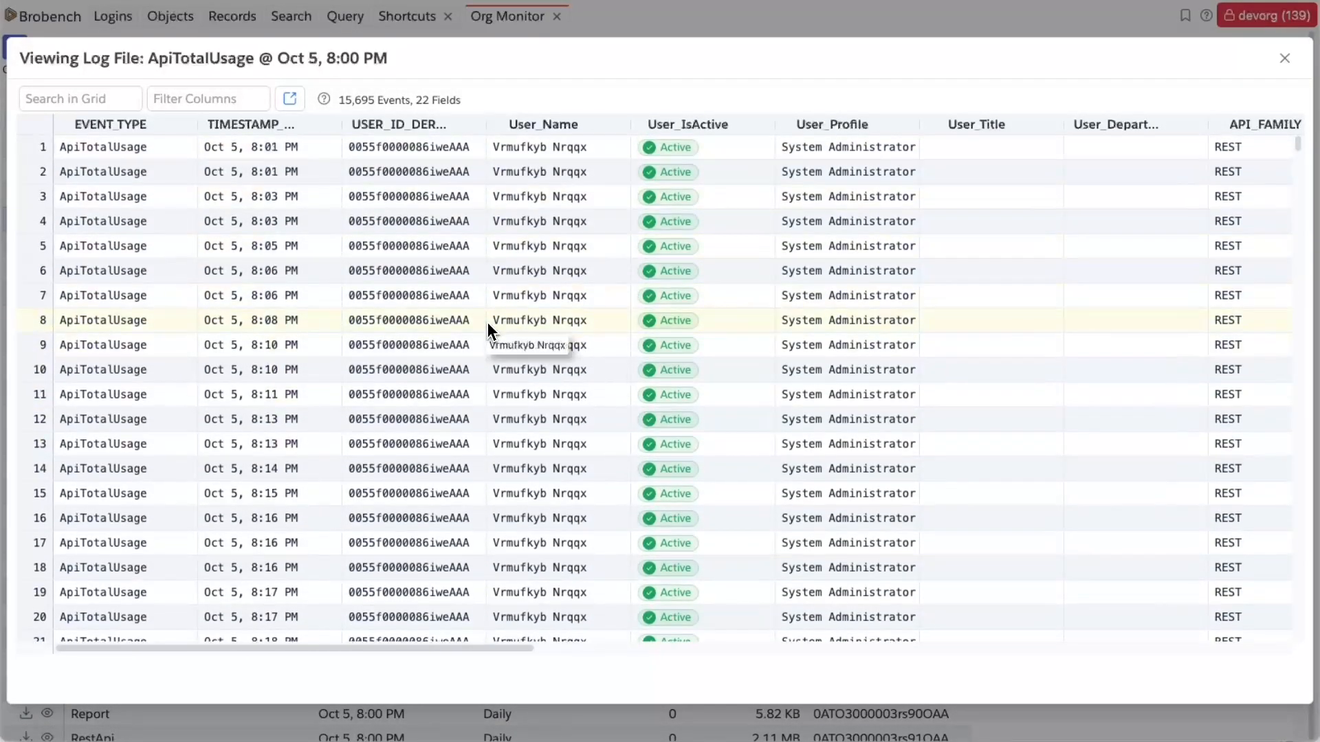
{"action": "mouse_move", "coordinate": [255, 227]}
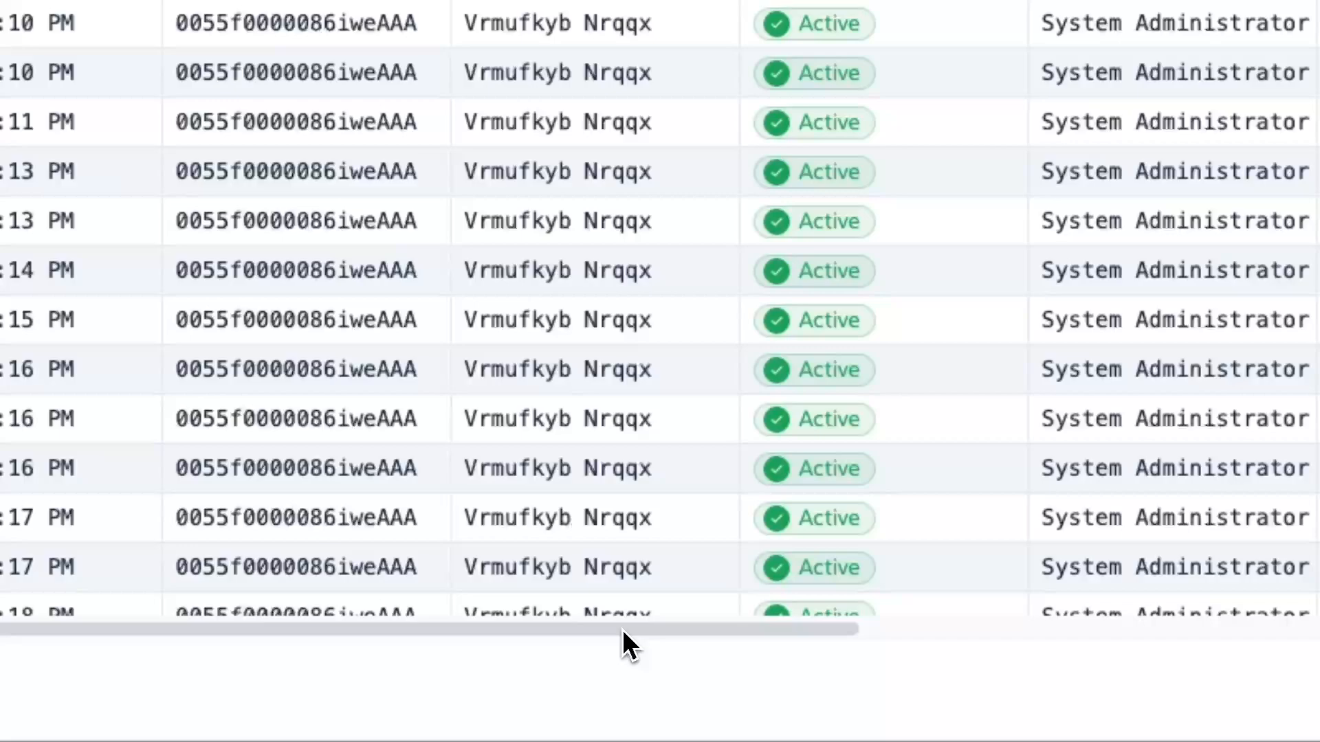
{"action": "mouse_move", "coordinate": [622, 628]}
{"action": "left_mouse_down"}
{"action": "mouse_move", "coordinate": [881, 624]}
{"action": "mouse_move", "coordinate": [634, 622]}
{"action": "left_mouse_up"}
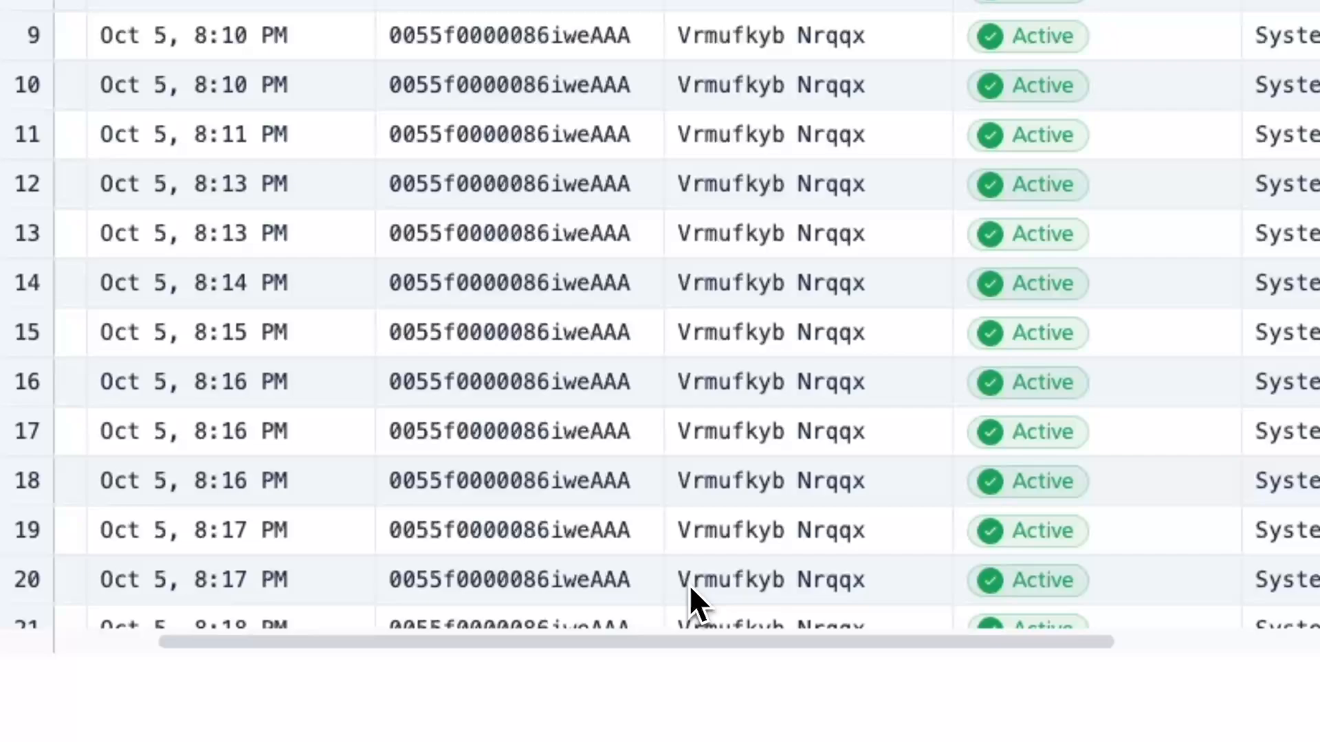
{"action": "left_click_drag", "start_coordinate": [664, 664], "coordinate": [565, 660]}
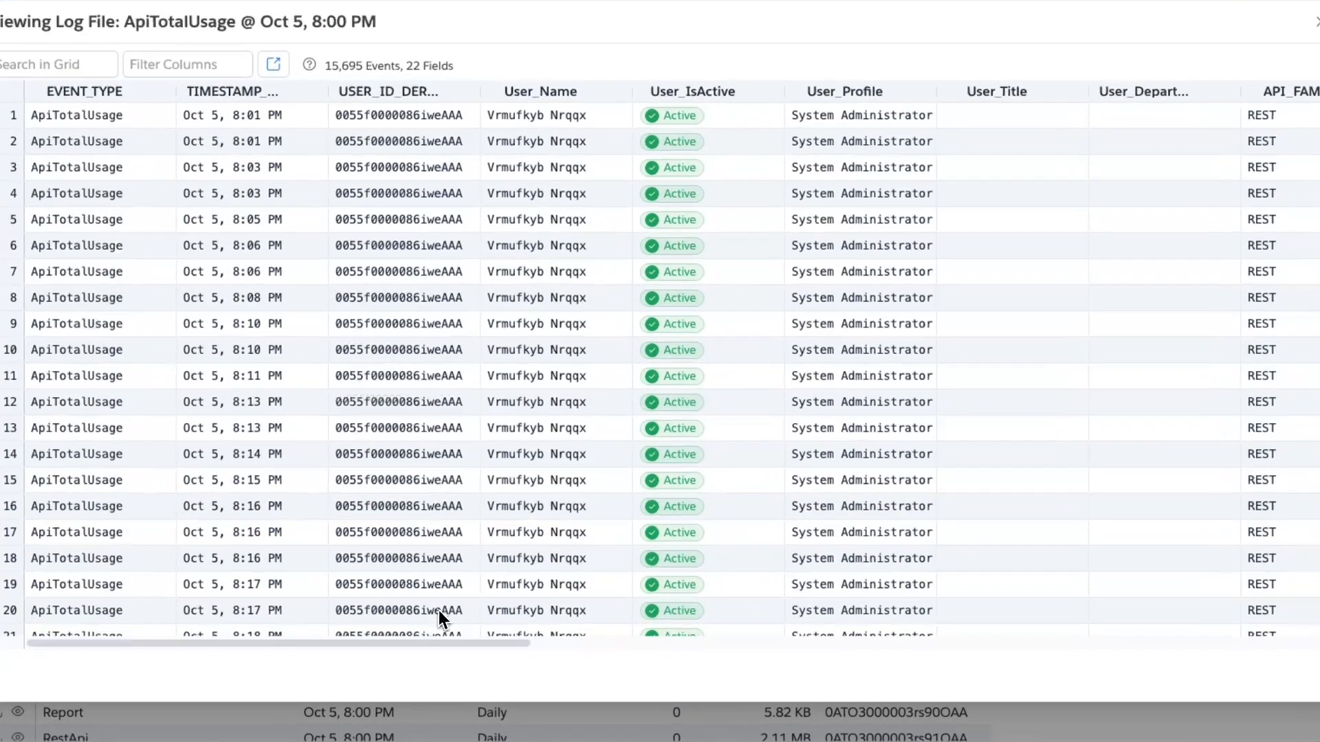
{"action": "left_click_drag", "start_coordinate": [440, 648], "coordinate": [665, 643]}
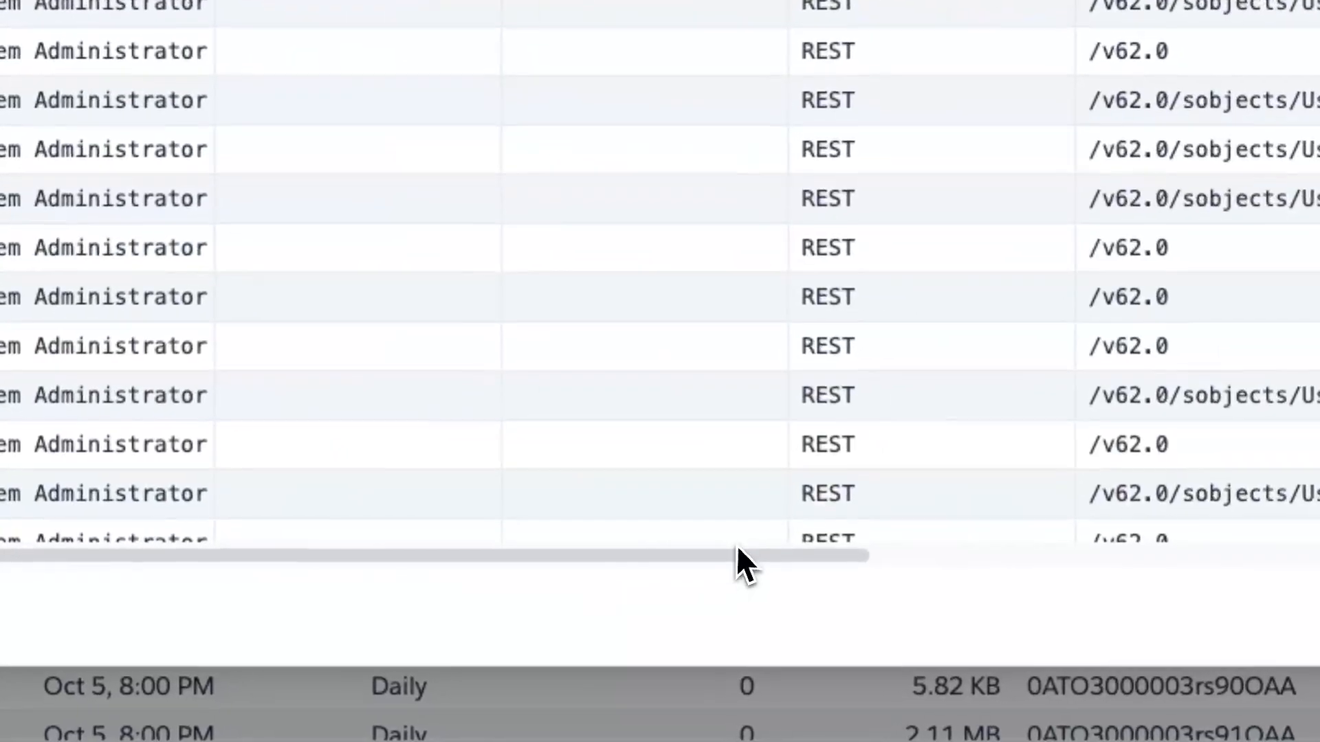
{"action": "left_click_drag", "start_coordinate": [736, 544], "coordinate": [1275, 519]}
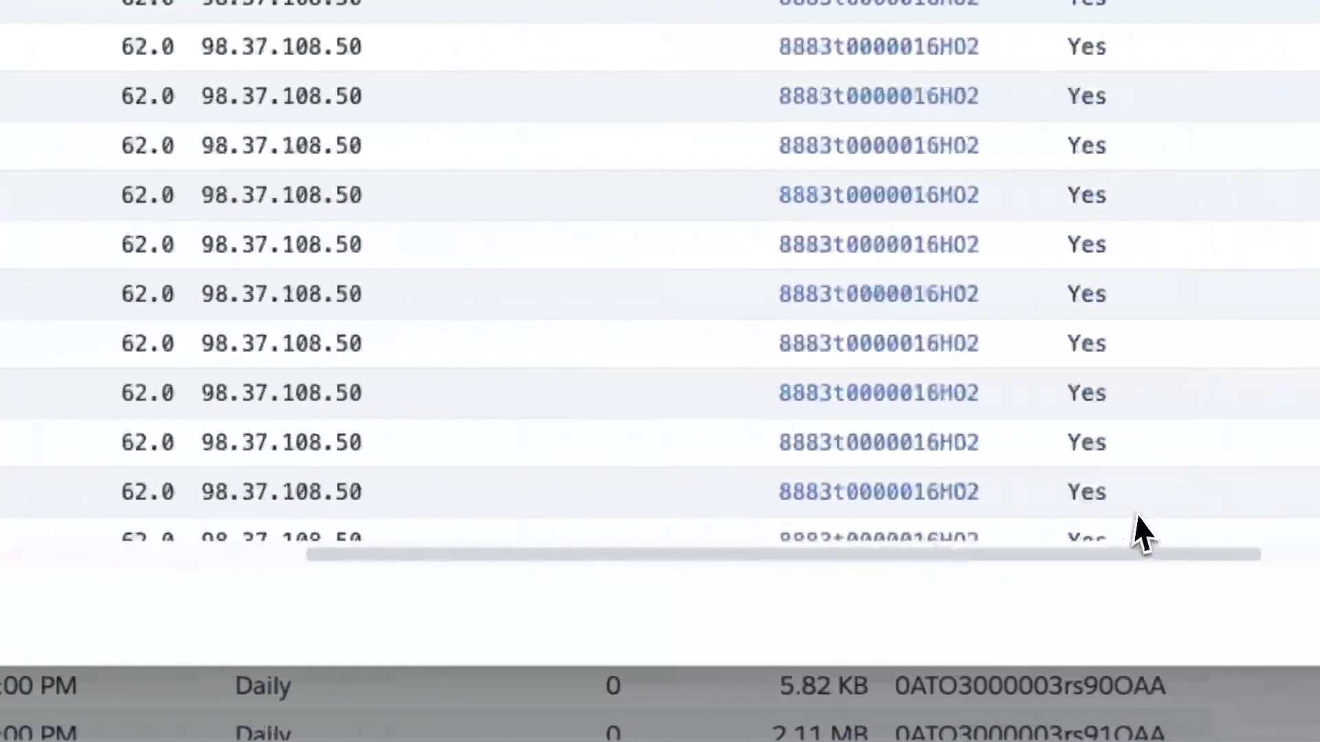
{"action": "left_click_drag", "start_coordinate": [1136, 517], "coordinate": [371, 509]}
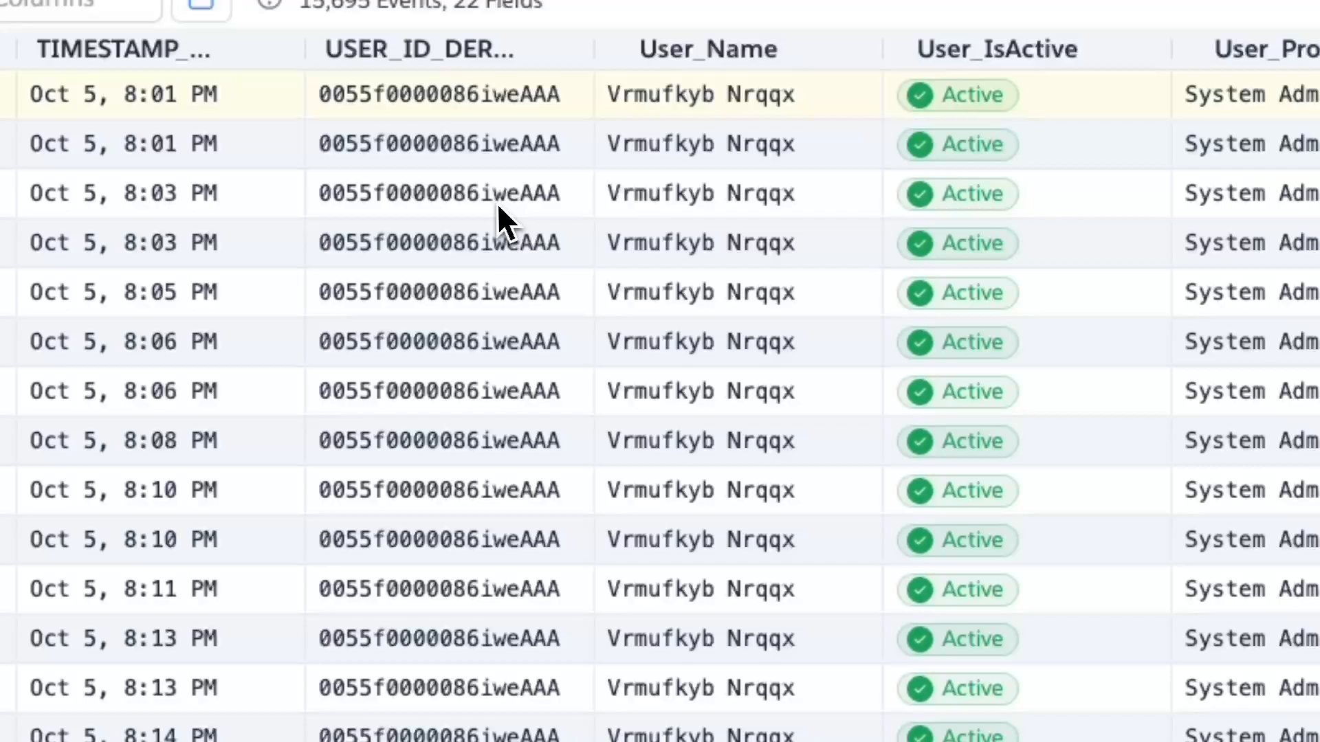
Examine the log's user ID, user name and active status fields, as well as its connected app column
{"action": "left_click_drag", "start_coordinate": [505, 113], "coordinate": [570, 399]}
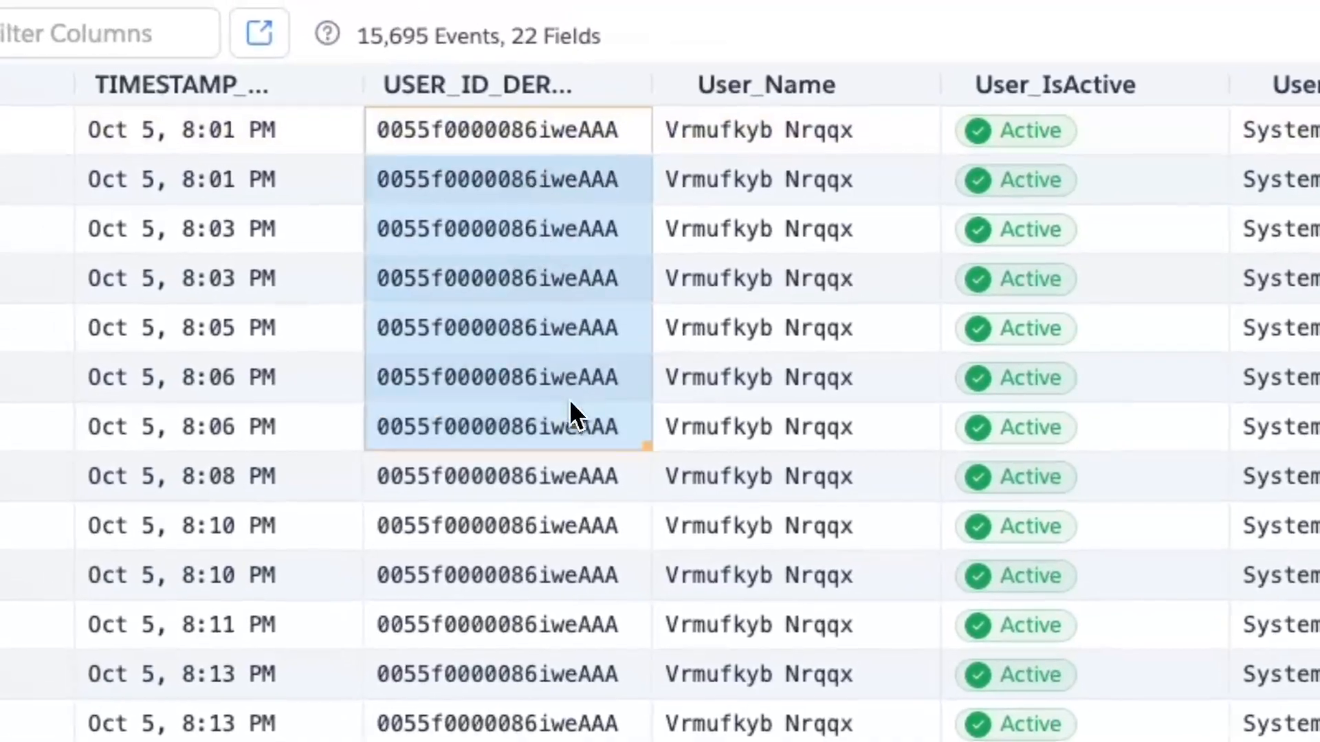
{"action": "left_click", "coordinate": [584, 440]}
{"action": "left_click", "coordinate": [725, 422]}
{"action": "left_click", "coordinate": [770, 241]}
{"action": "left_click", "coordinate": [786, 191]}
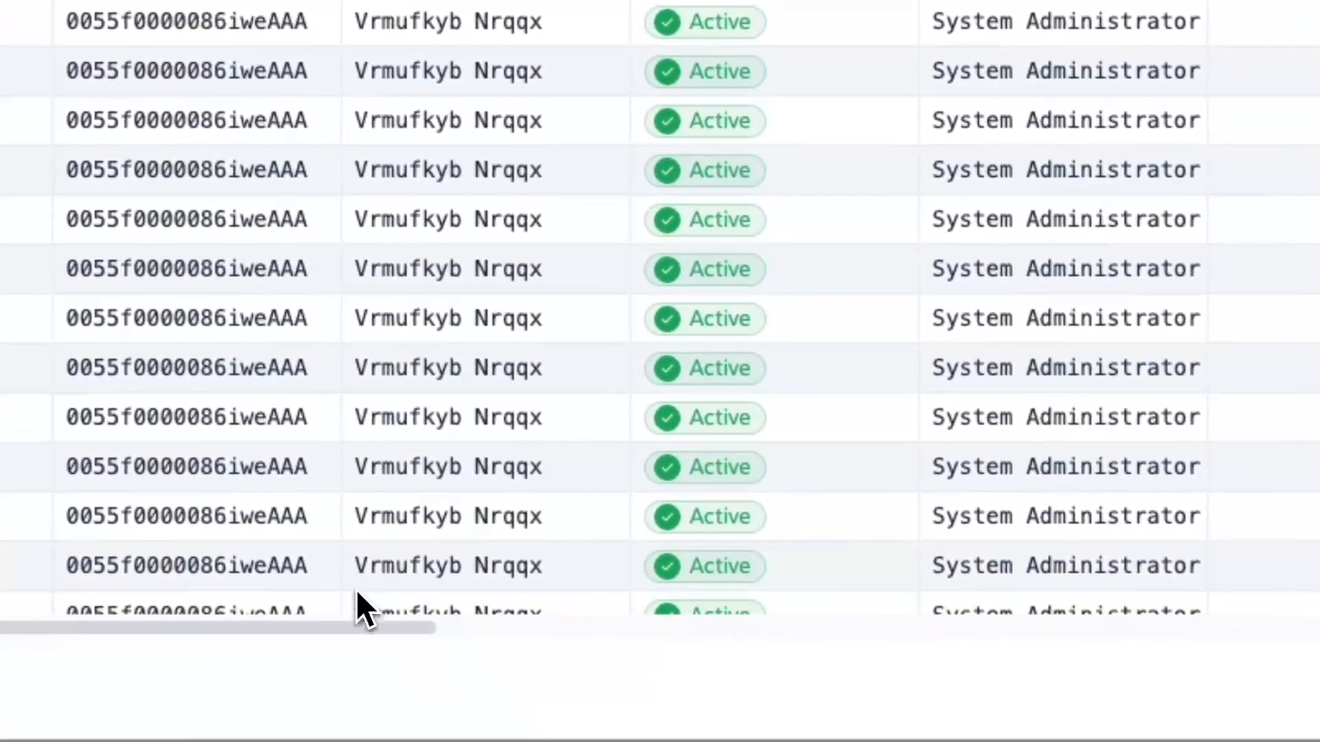
{"action": "left_click_drag", "start_coordinate": [360, 607], "coordinate": [966, 624]}
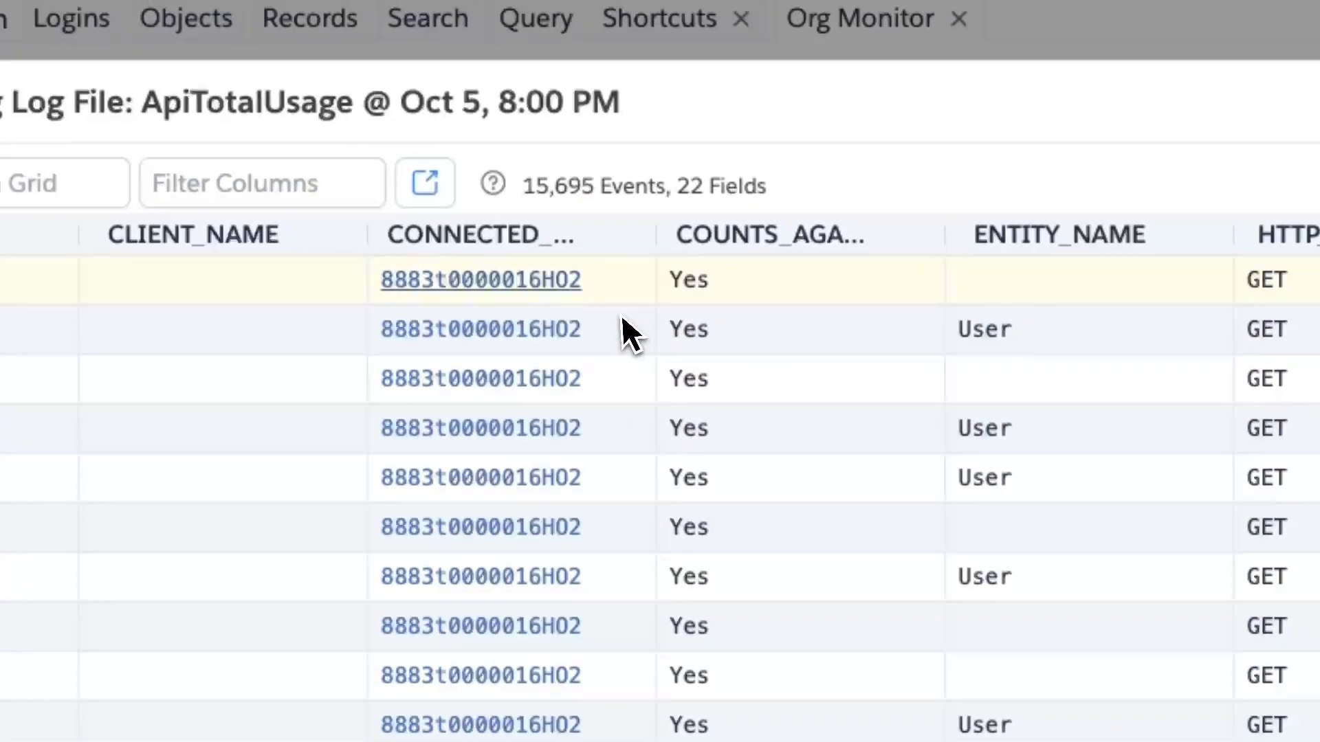
Preview the first event's connected app and organization IDs, examine the remaining columns through USER_ID, and close the log file
{"action": "mouse_move", "coordinate": [616, 304]}
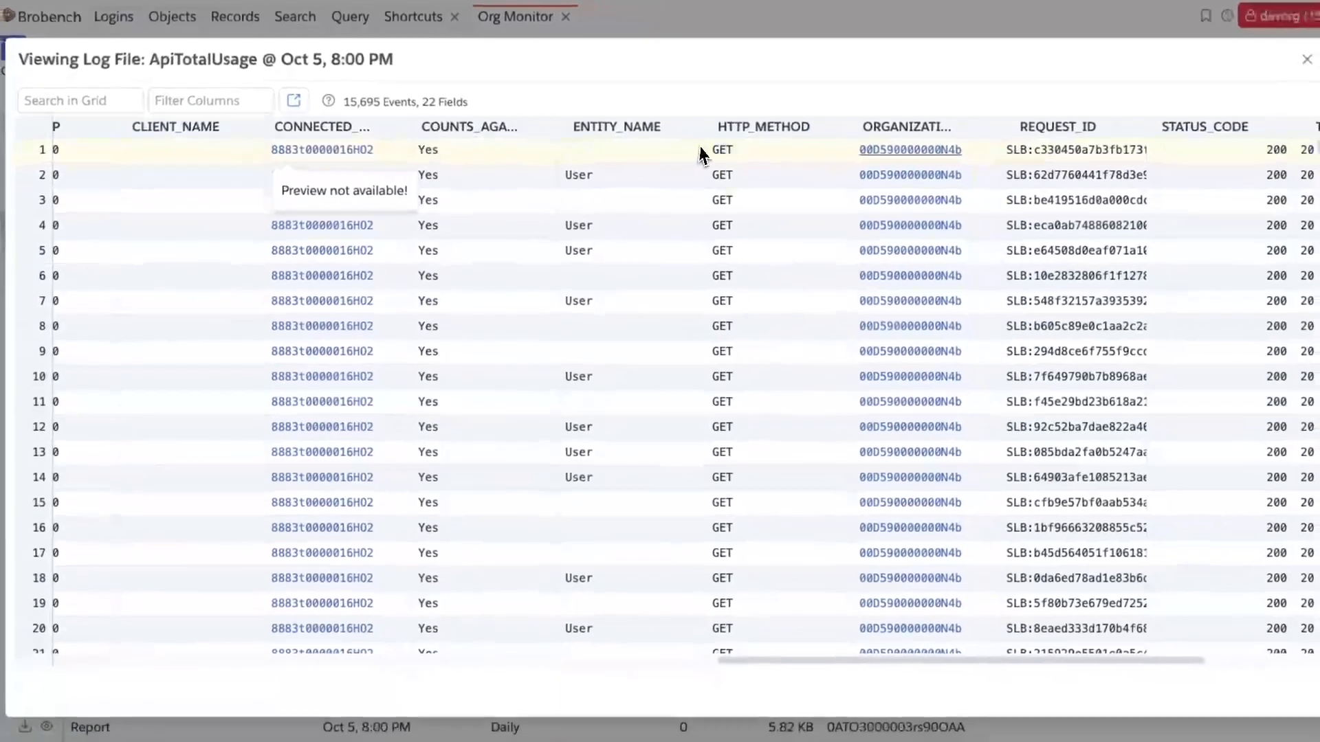
{"action": "mouse_move", "coordinate": [858, 151]}
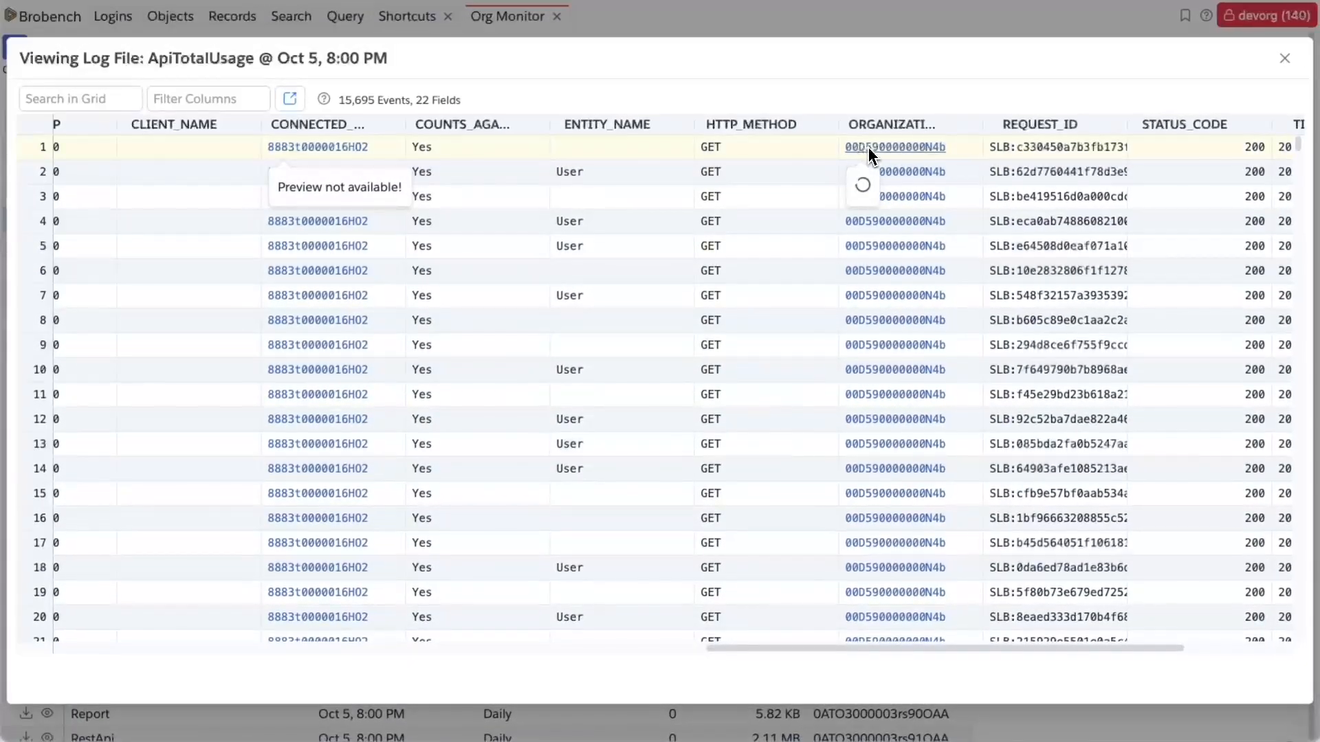
{"action": "left_click", "coordinate": [760, 148]}
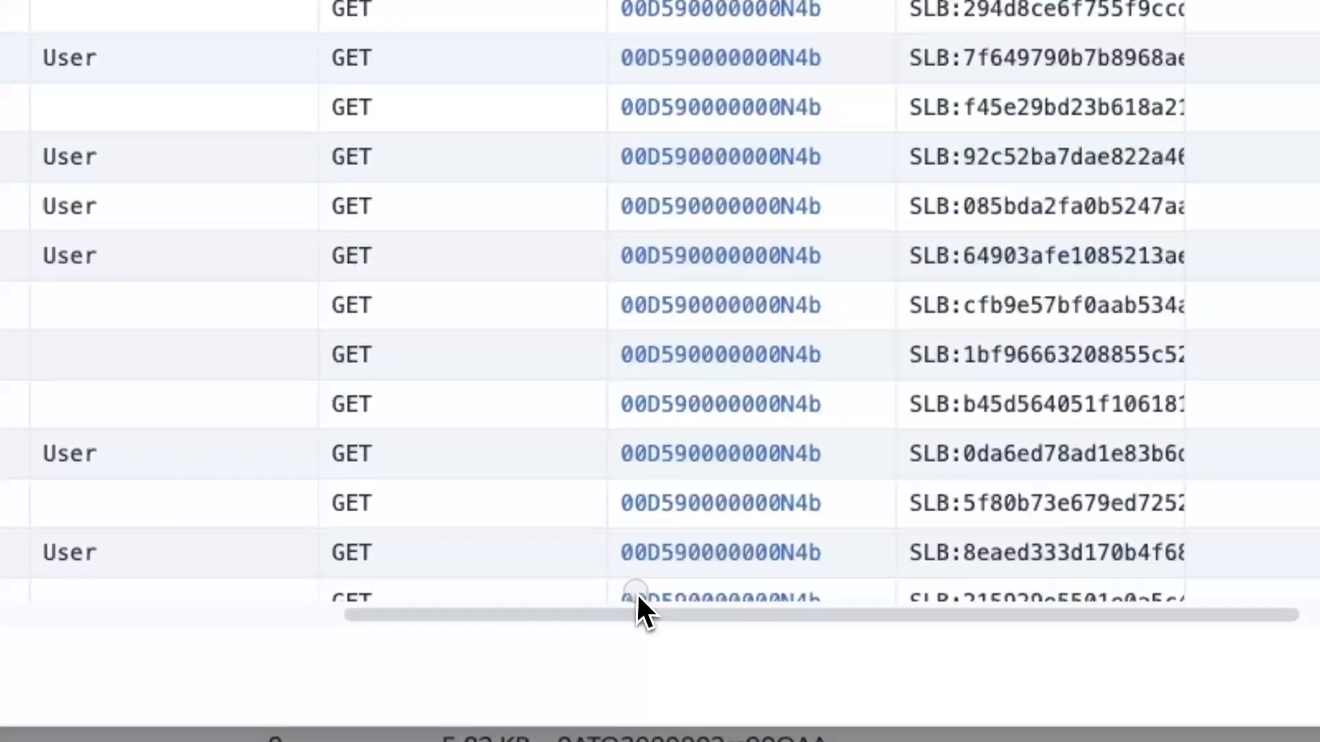
{"action": "left_click_drag", "start_coordinate": [770, 611], "coordinate": [902, 609]}
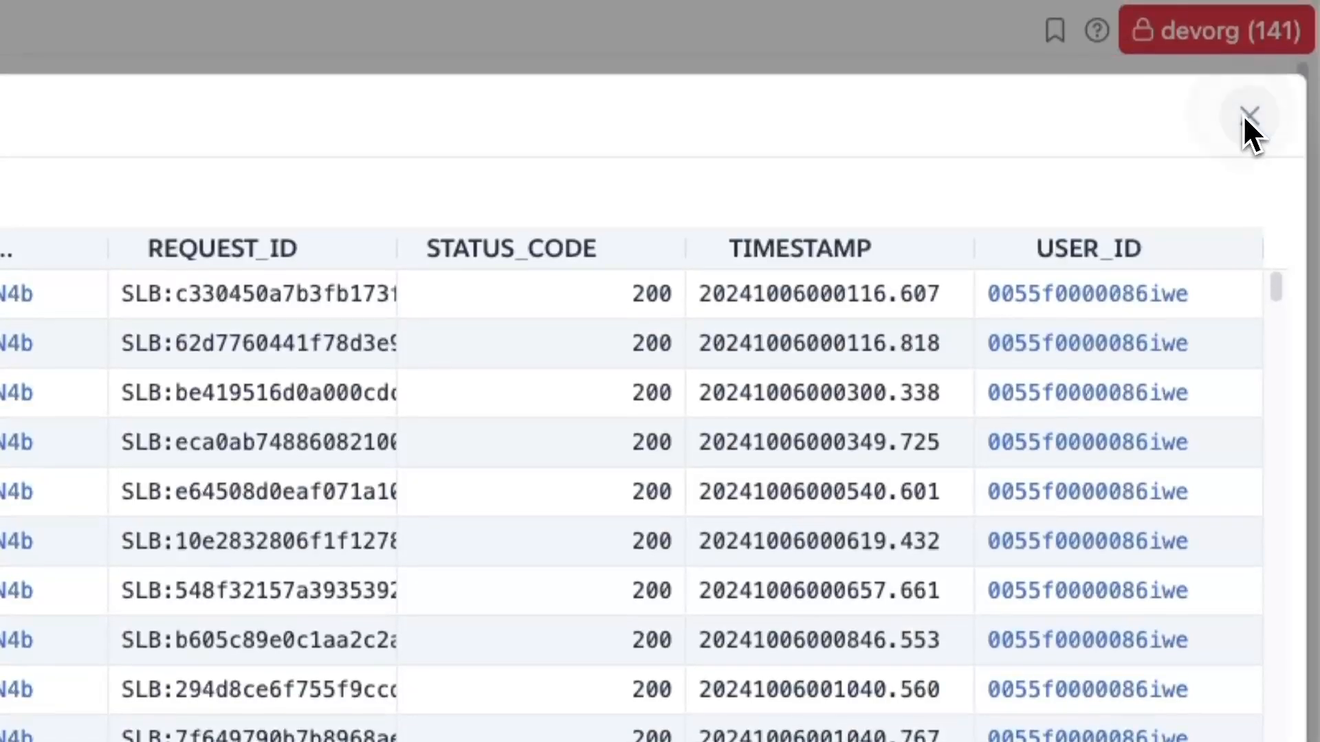
{"action": "left_click", "coordinate": [1249, 82]}
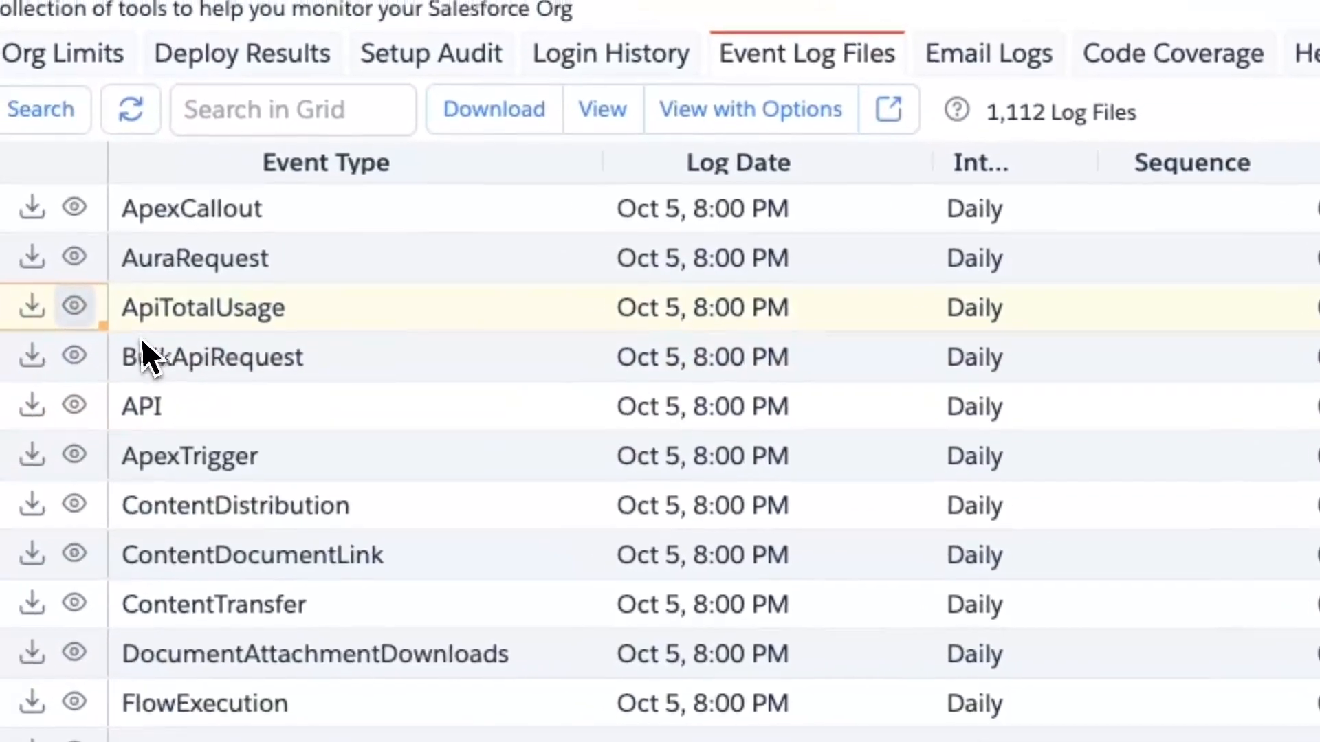
Reopen the ApiTotalUsage log file of Oct 5, 8:00 PM and show only the rows matching the fourth event's User_Name value
{"action": "left_click", "coordinate": [74, 303]}
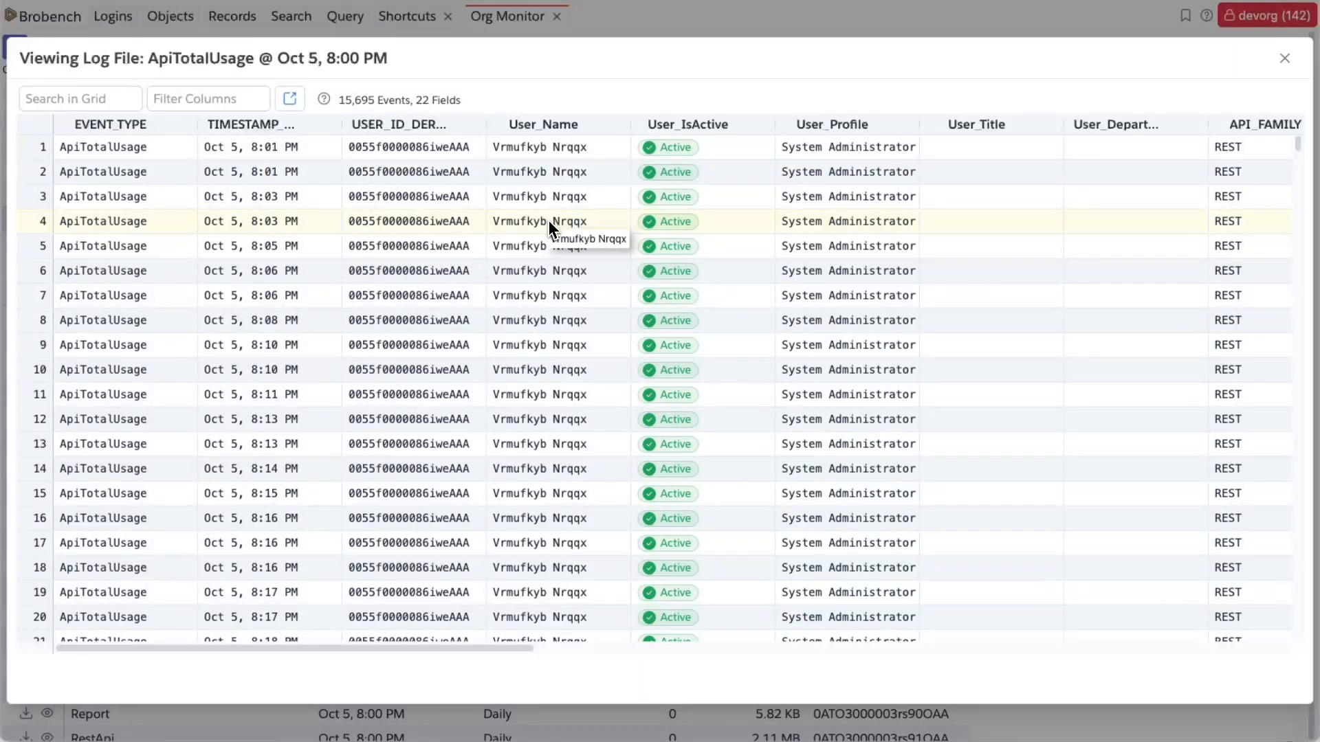
{"action": "left_click", "coordinate": [549, 222]}
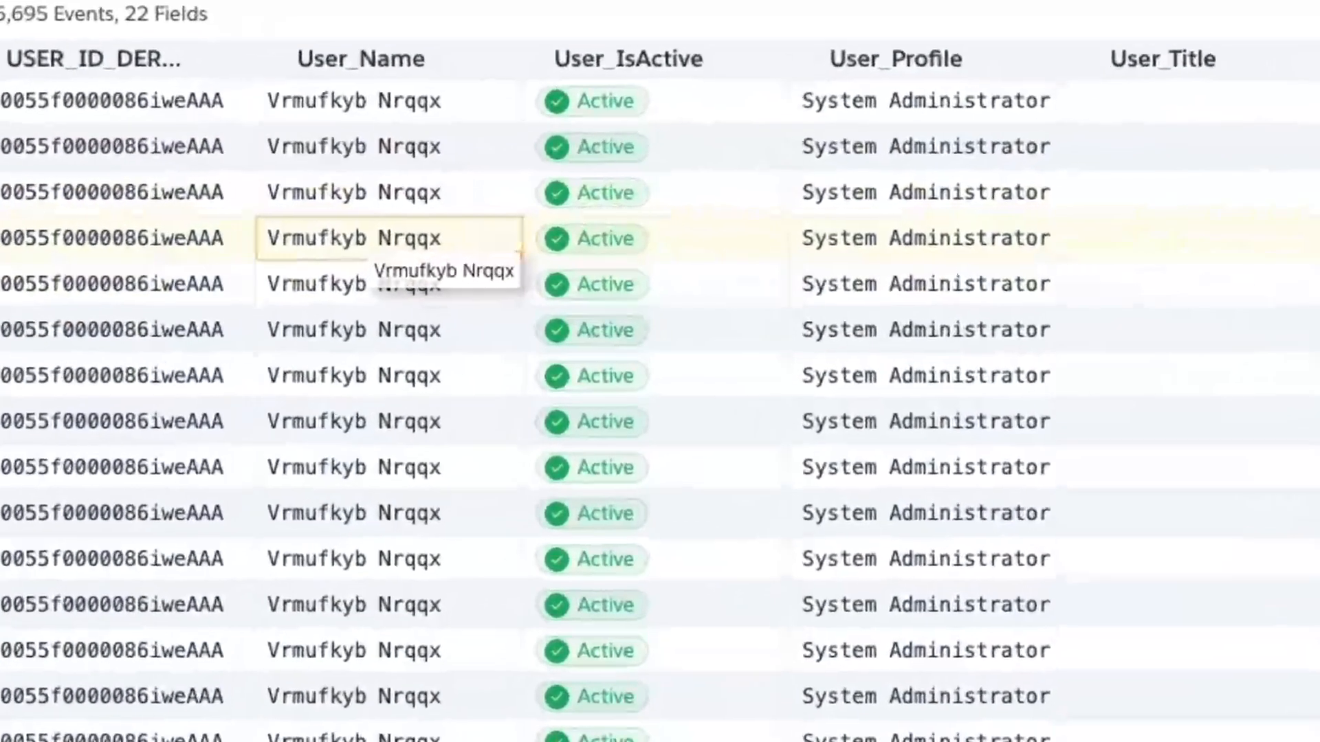
{"action": "right_click", "coordinate": [370, 235]}
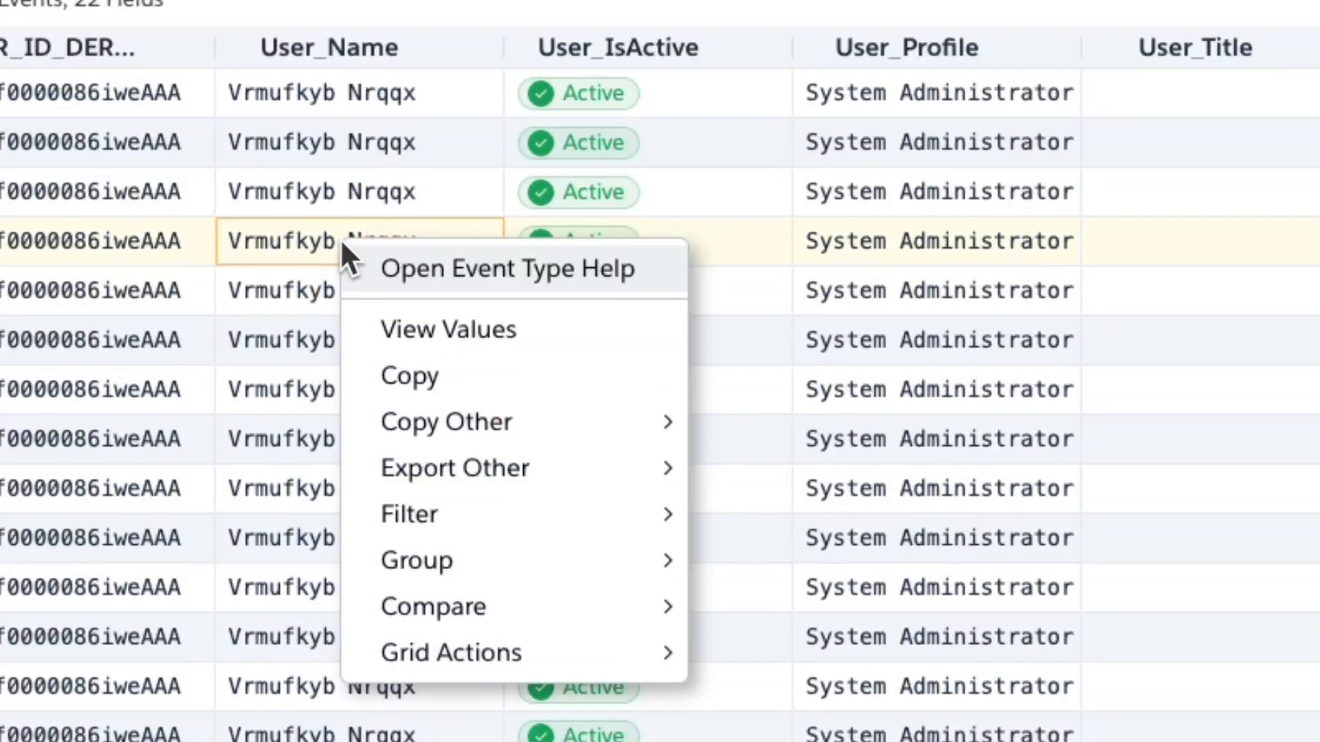
{"action": "mouse_move", "coordinate": [498, 516]}
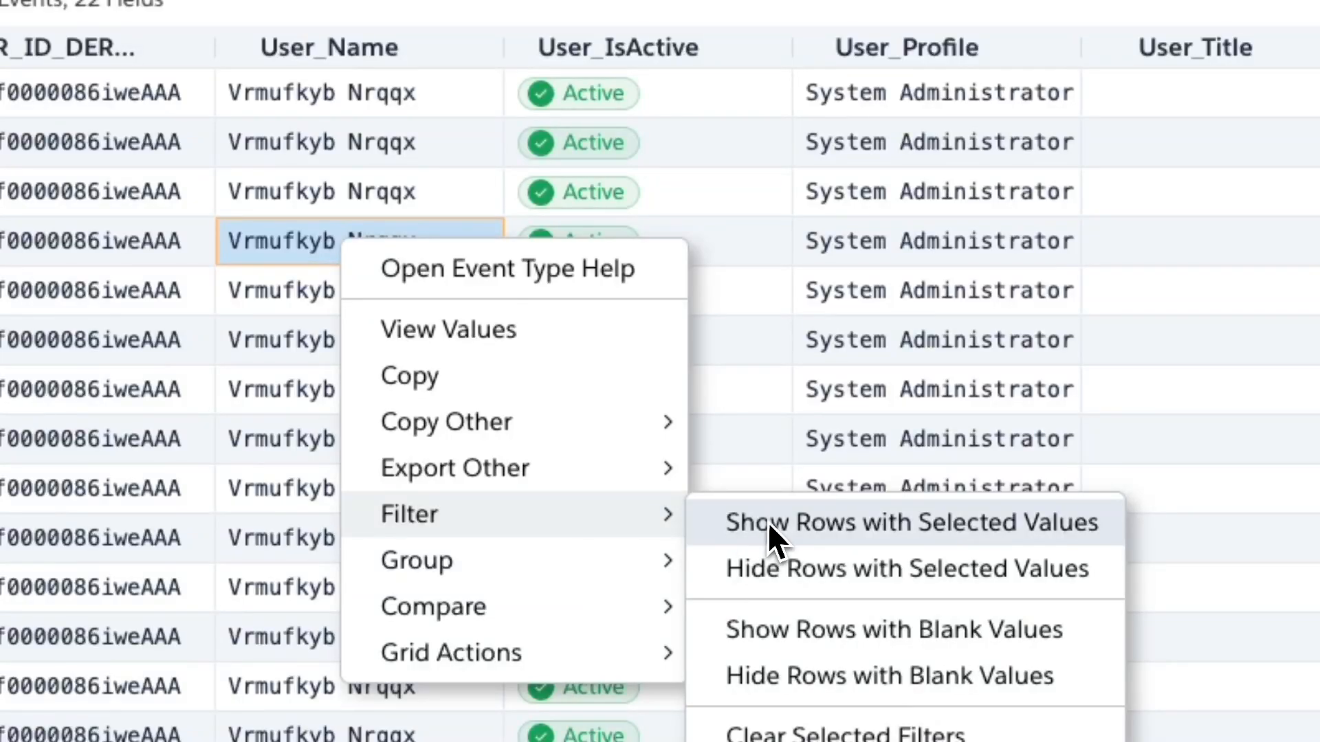
{"action": "left_click", "coordinate": [791, 524]}
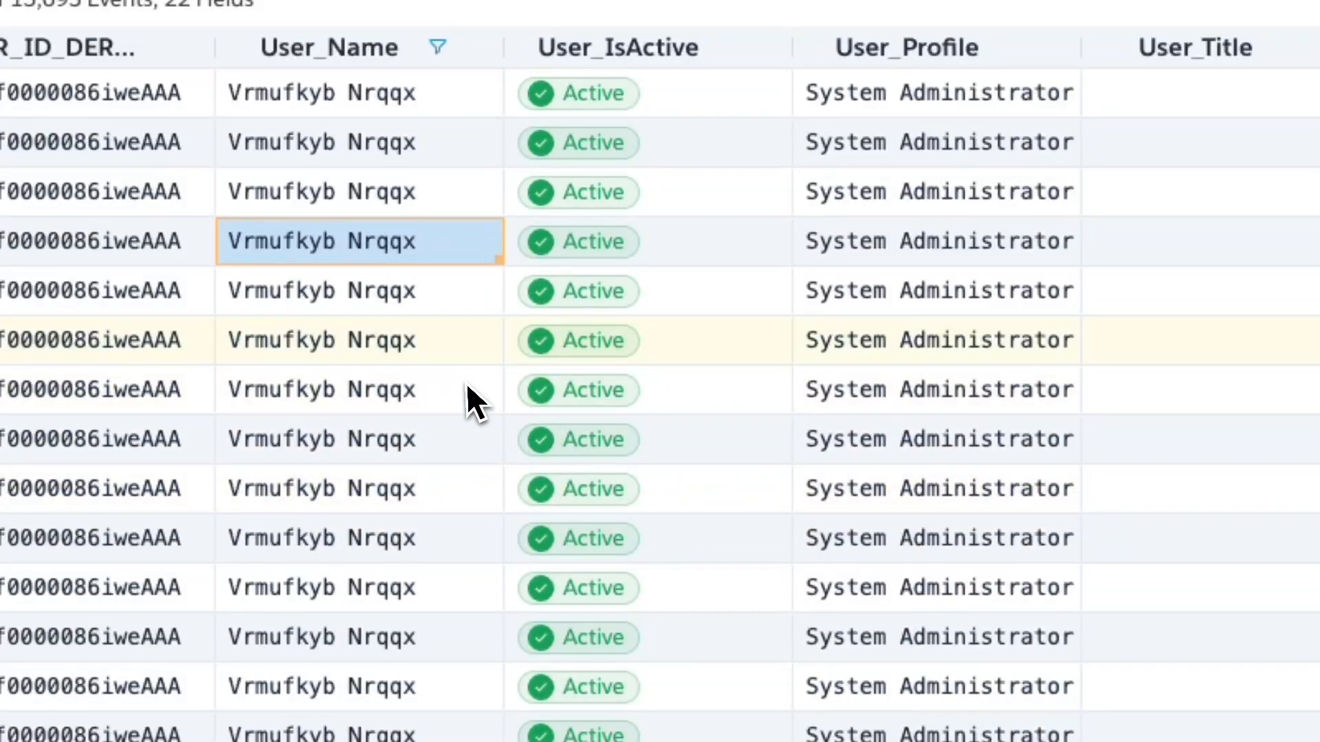
{"action": "scroll", "coordinate": [466, 382], "scroll_direction": "down", "scroll_amount": 5}
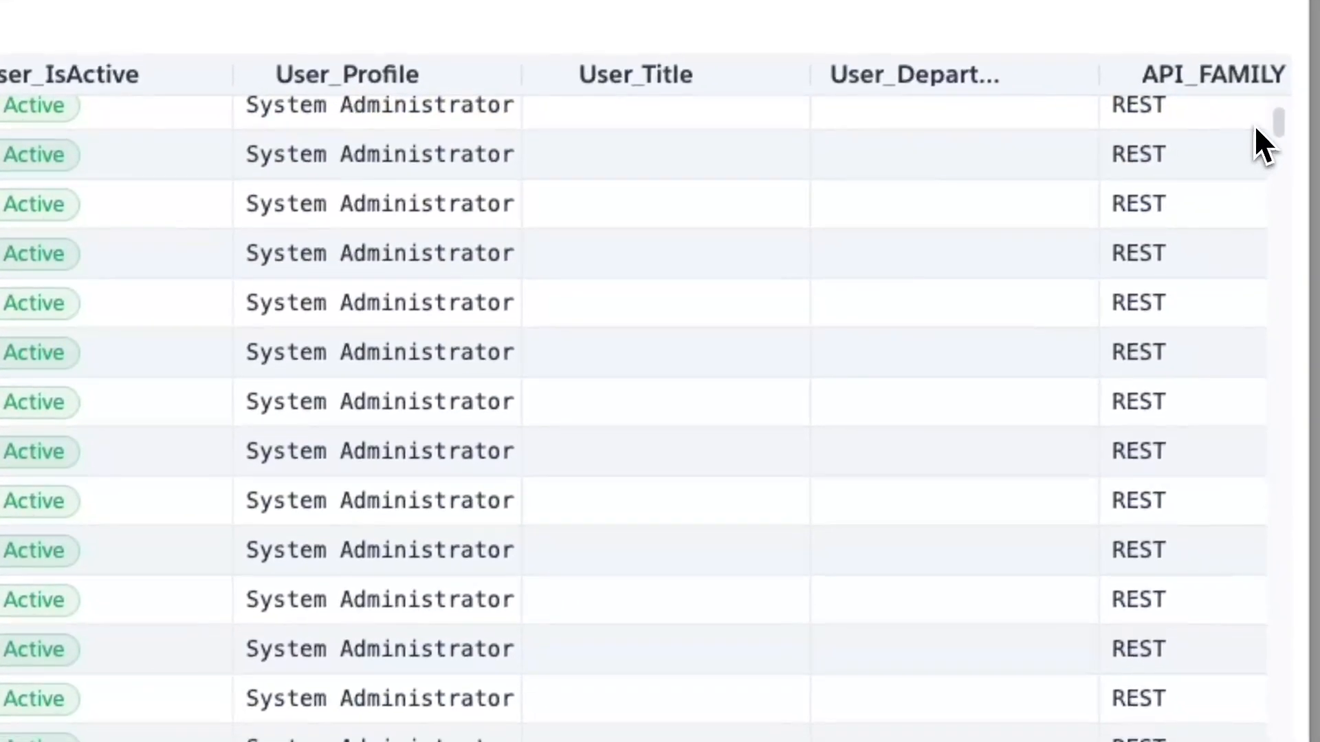
{"action": "left_click_drag", "start_coordinate": [1277, 127], "coordinate": [1317, 591]}
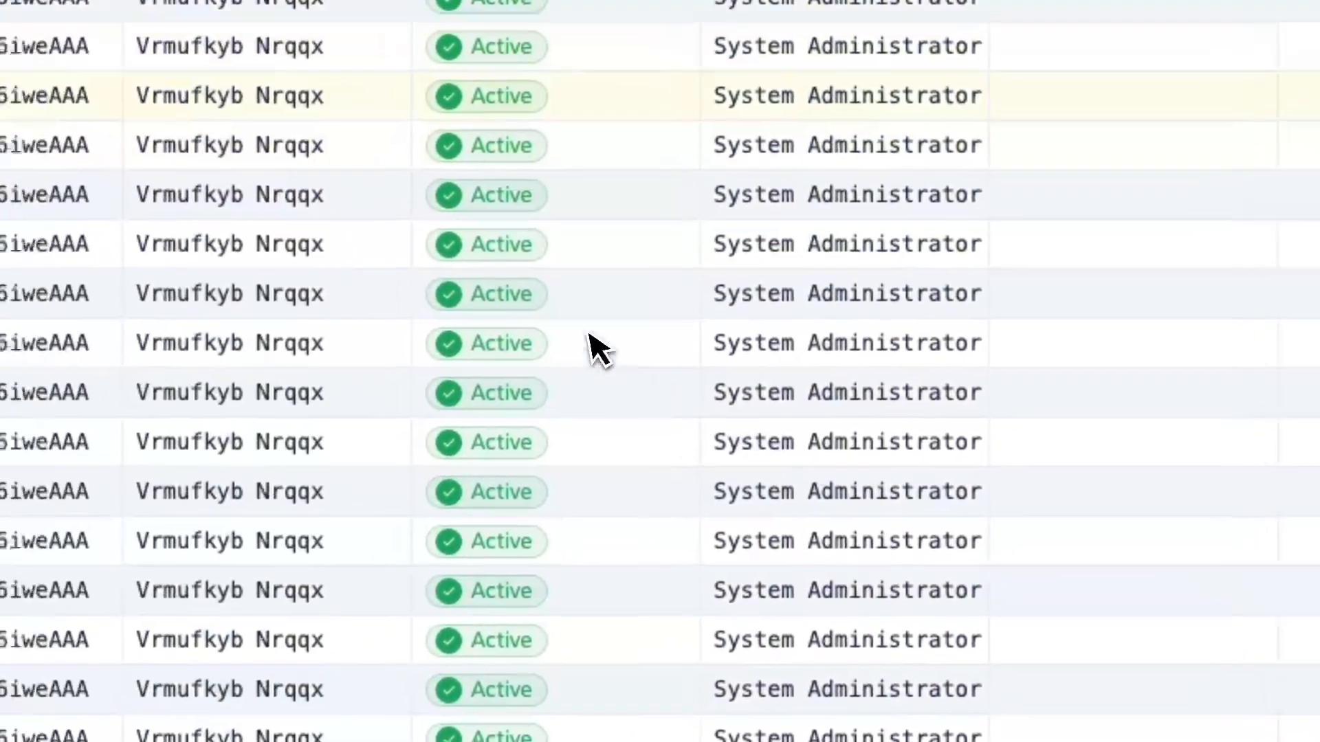
{"action": "right_click", "coordinate": [340, 195]}
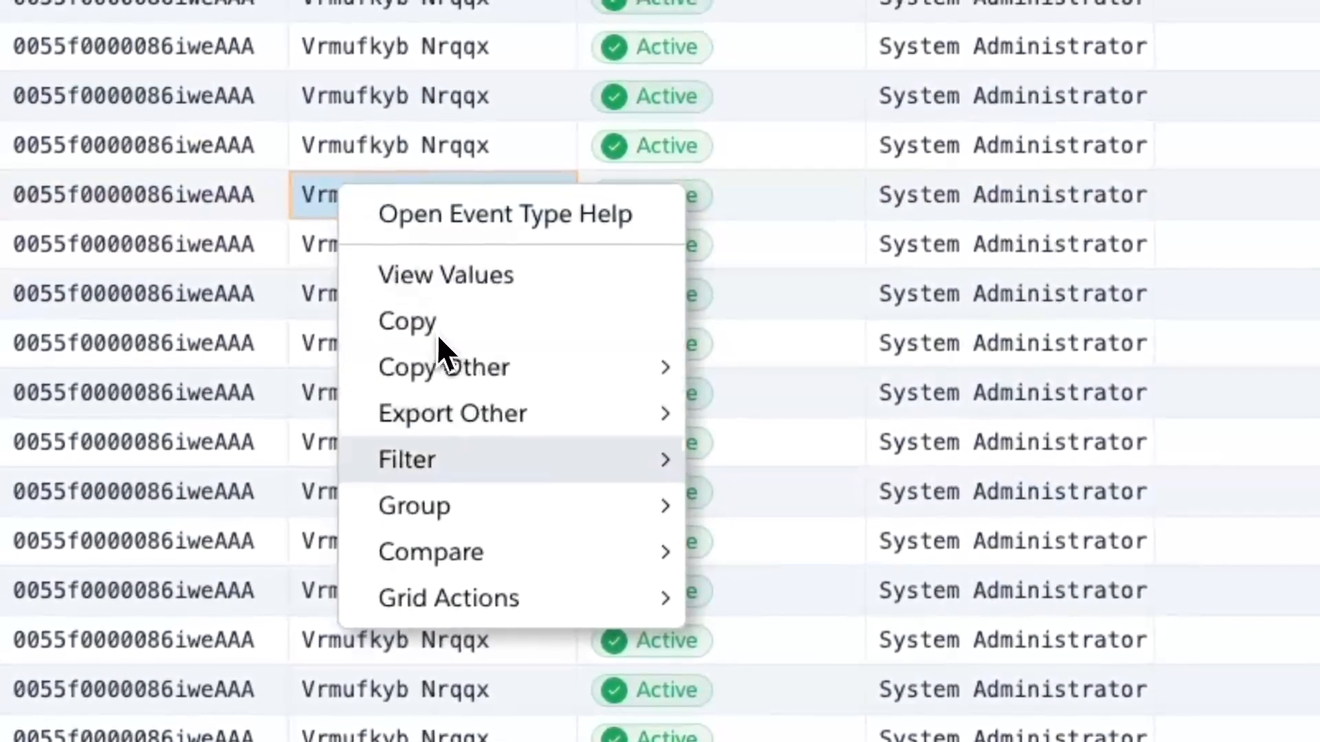
{"action": "left_click", "coordinate": [516, 410]}
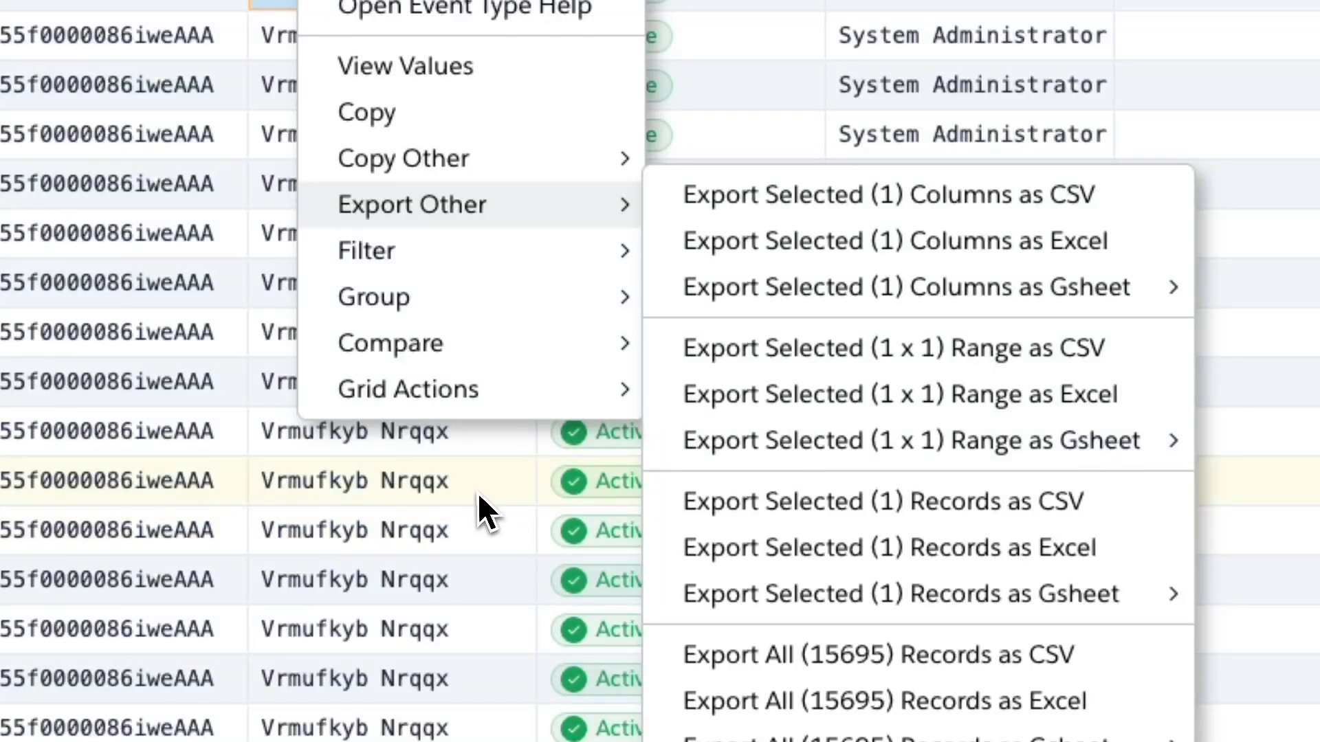
{"action": "left_click", "coordinate": [417, 476]}
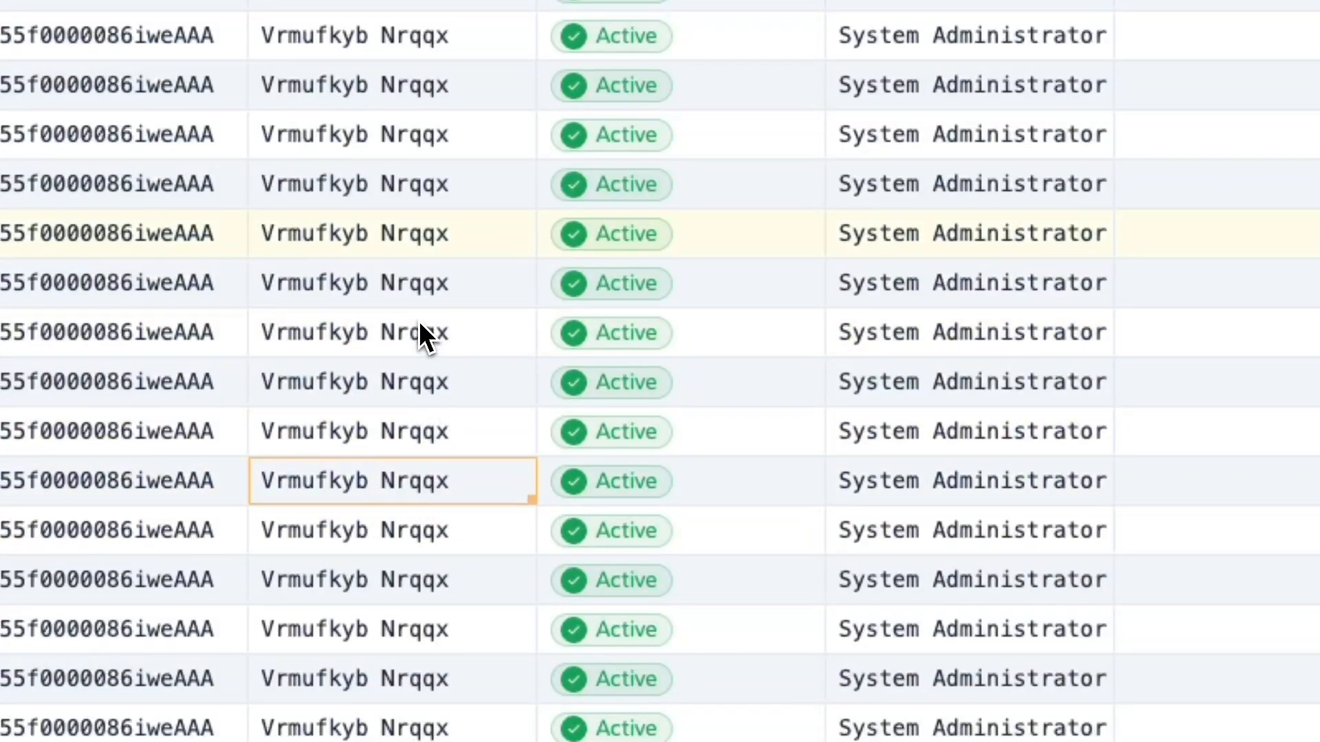
Select all filtered rows and review the CSV, Excel and Gsheet export options for the selected records without exporting
{"action": "left_click", "coordinate": [419, 230]}
{"action": "key", "text": "super+a"}
{"action": "right_click", "coordinate": [360, 254]}
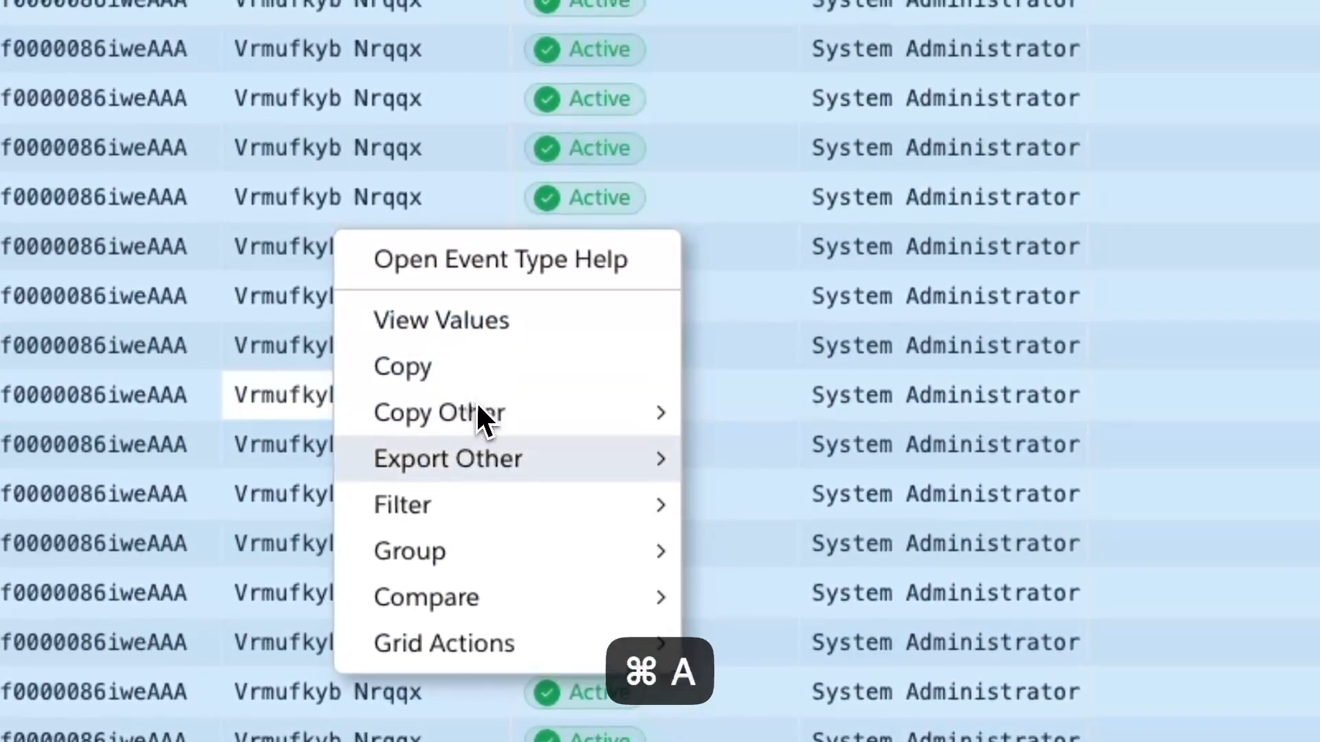
{"action": "mouse_move", "coordinate": [574, 468]}
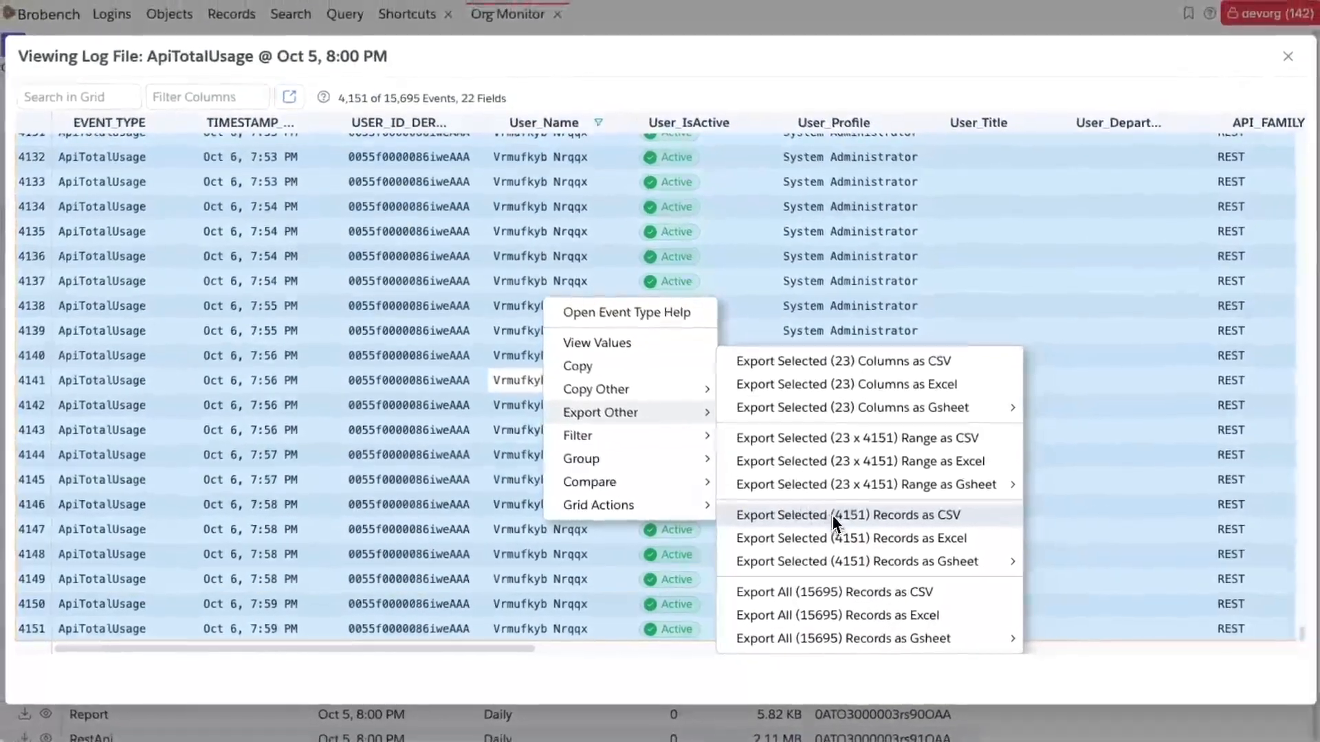
{"action": "mouse_move", "coordinate": [870, 562]}
{"action": "left_click", "coordinate": [1086, 385]}
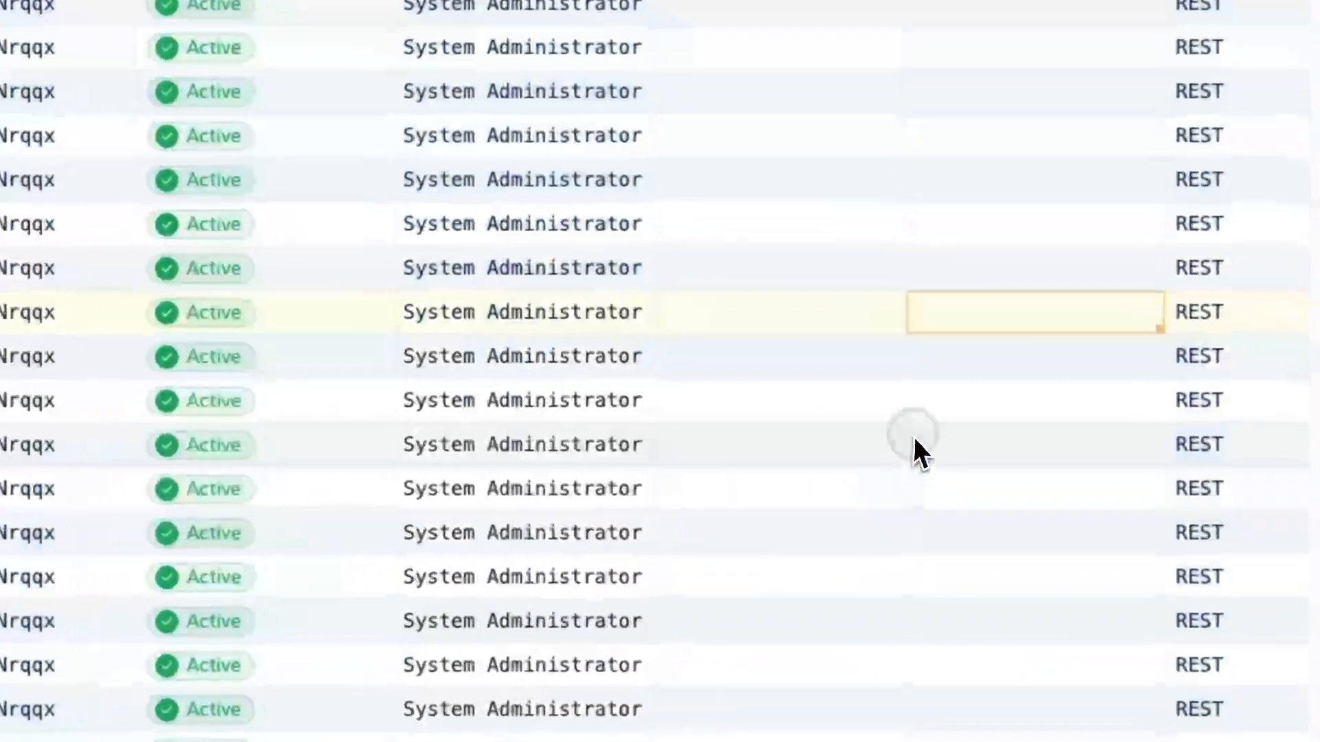
Reset the filter on the User_Name column to show all events again
{"action": "scroll", "coordinate": [591, 231], "scroll_direction": "up", "scroll_amount": 15}
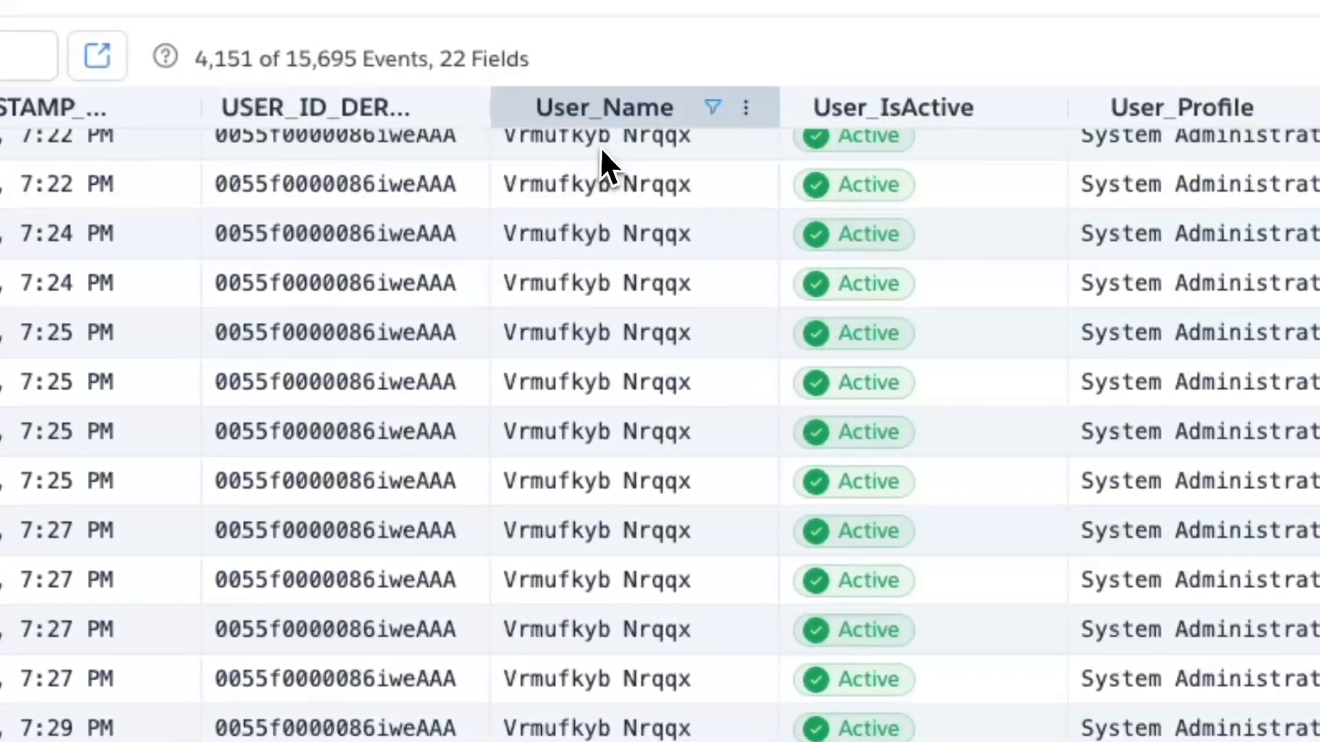
{"action": "left_click", "coordinate": [475, 17]}
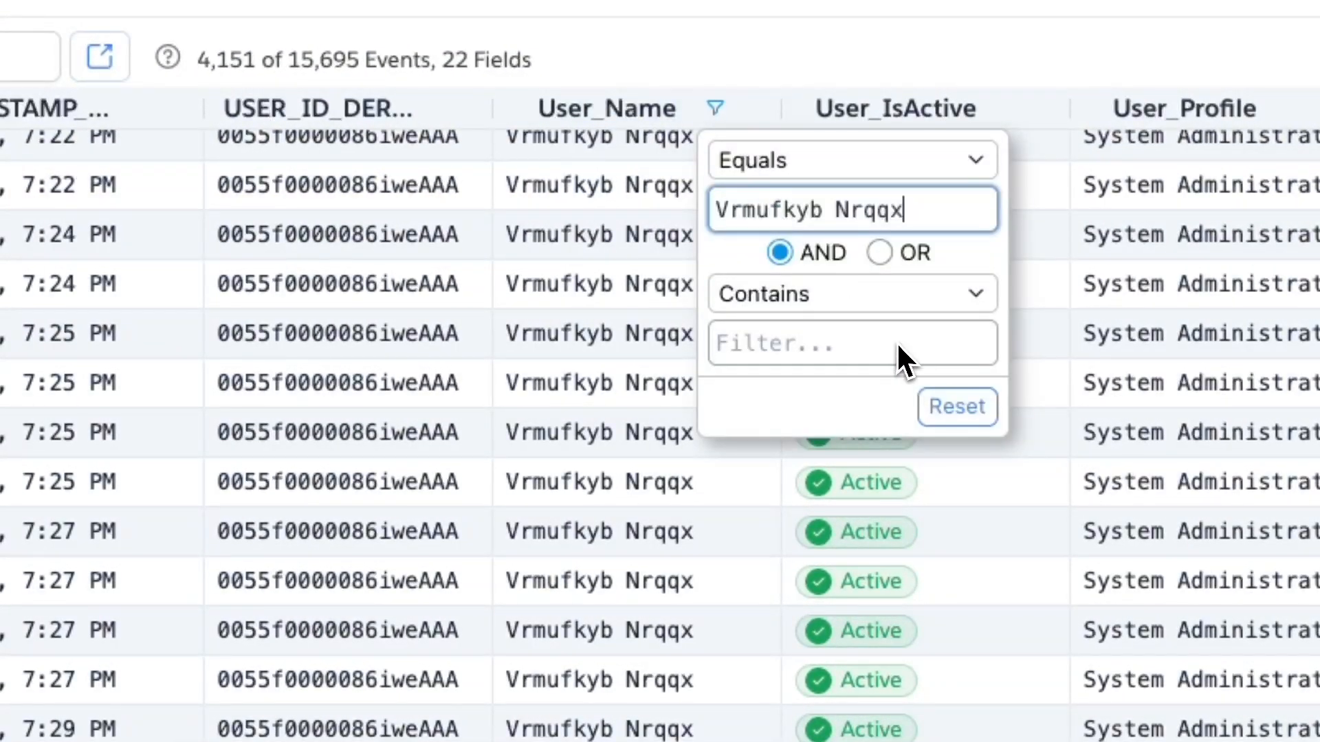
{"action": "left_click", "coordinate": [956, 407]}
{"action": "left_click", "coordinate": [603, 354]}
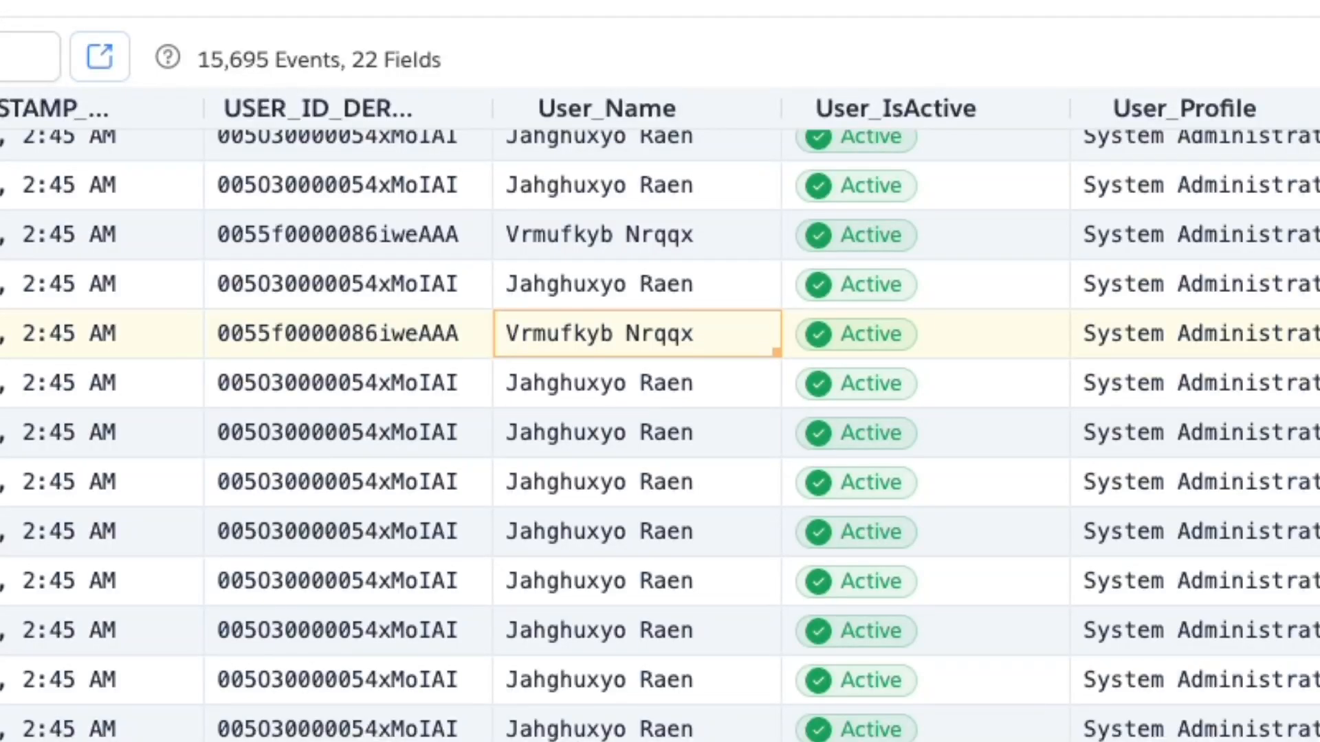
Group the ApiTotalUsage log events by User_Name
{"action": "right_click", "coordinate": [614, 340]}
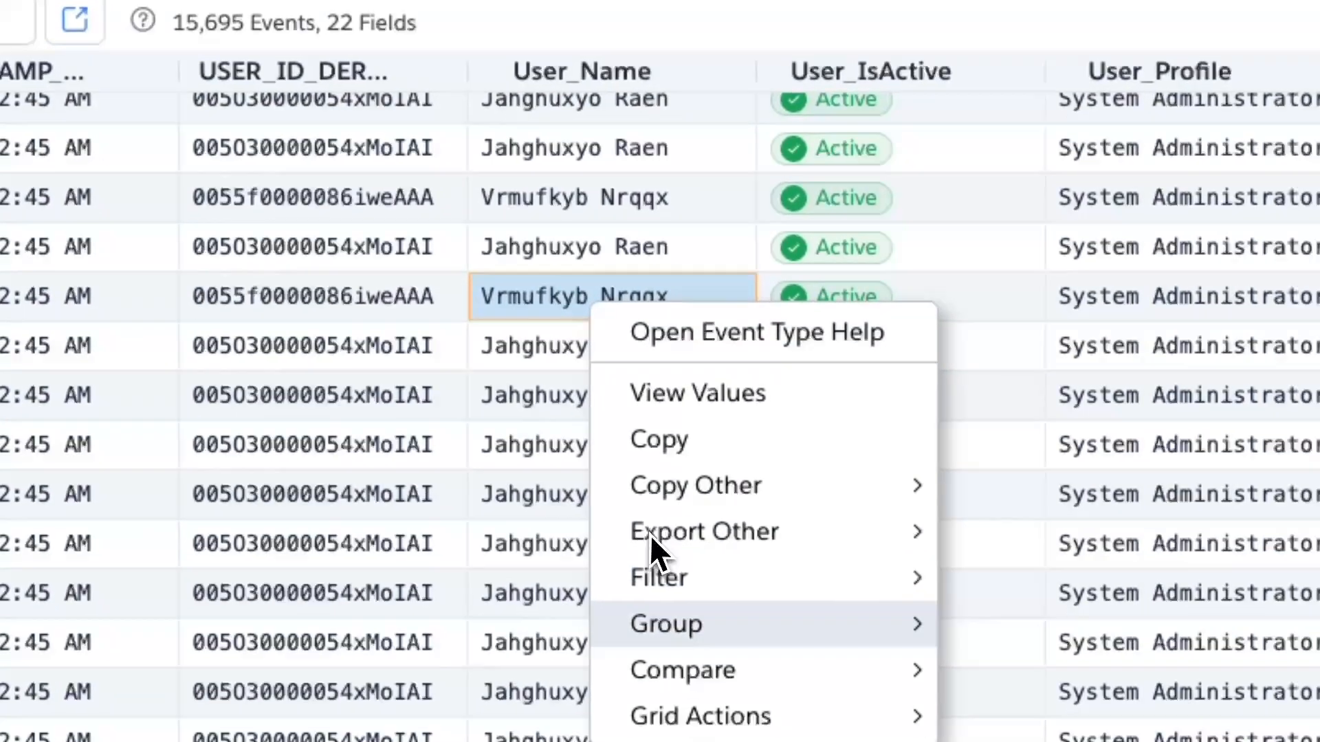
{"action": "mouse_move", "coordinate": [712, 661]}
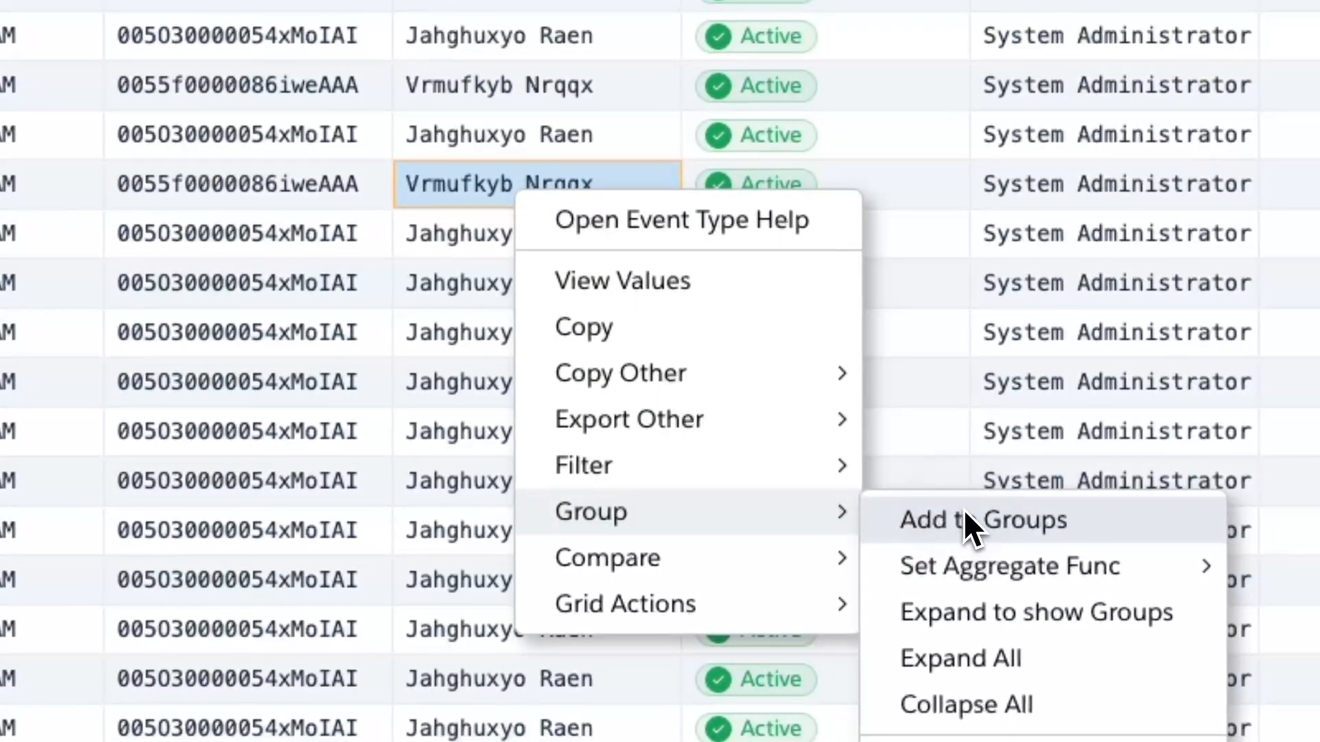
{"action": "left_click", "coordinate": [963, 512]}
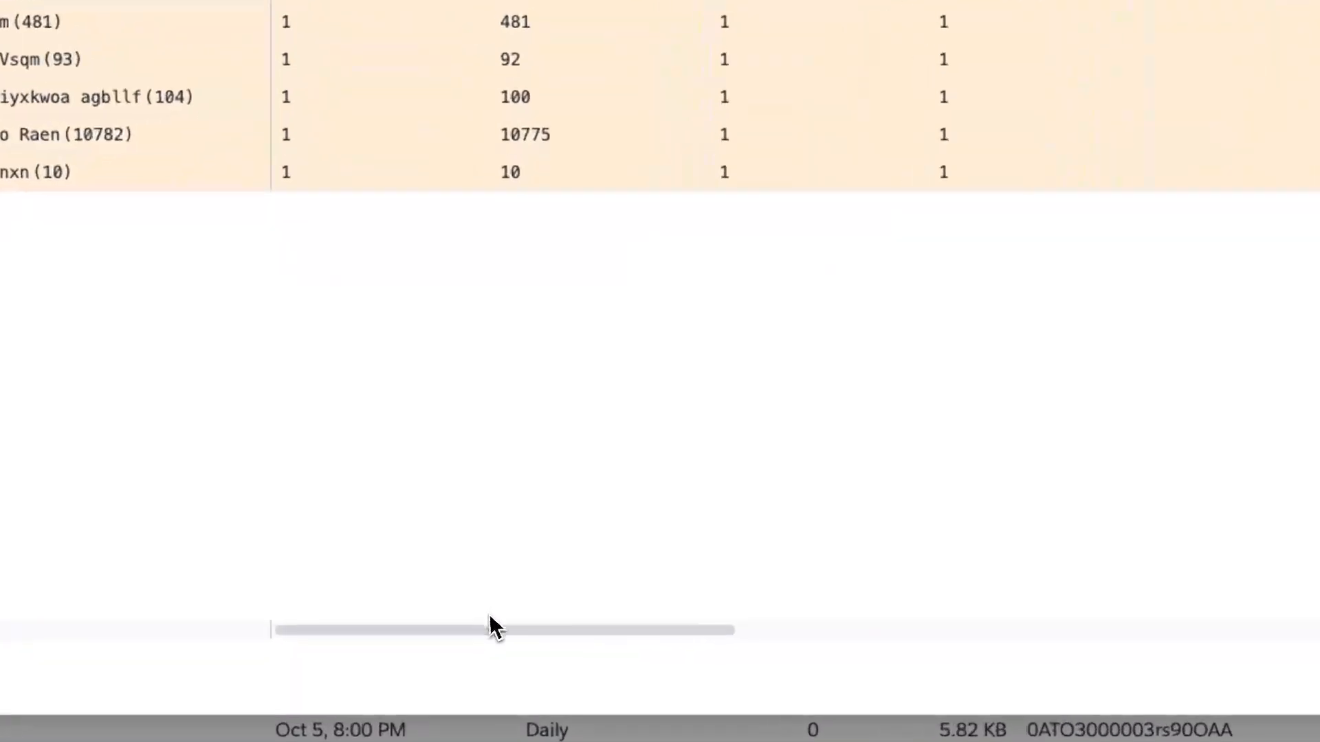
Widen the distinct(User_Profile) and distinct(User_Title) columns in the grouped grid until their full headers fit
{"action": "left_click_drag", "start_coordinate": [495, 629], "coordinate": [743, 627]}
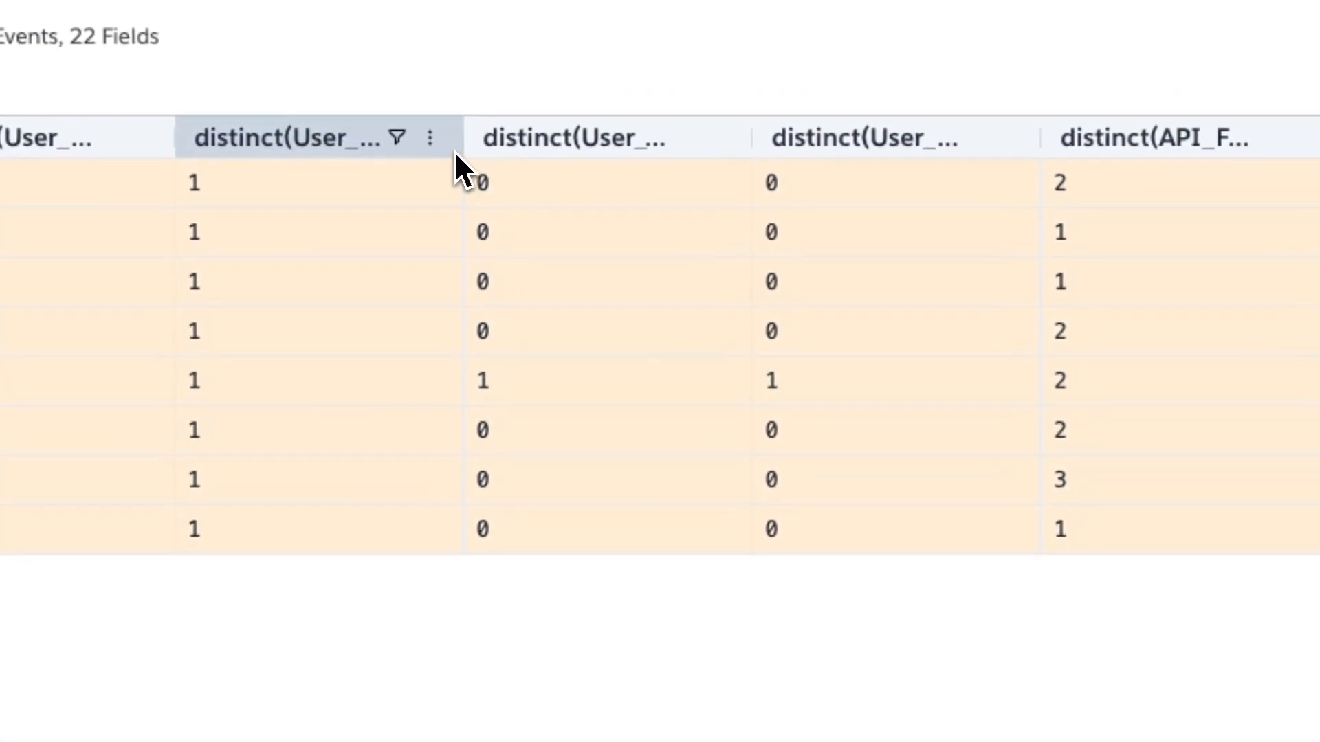
{"action": "left_click_drag", "start_coordinate": [456, 148], "coordinate": [560, 141]}
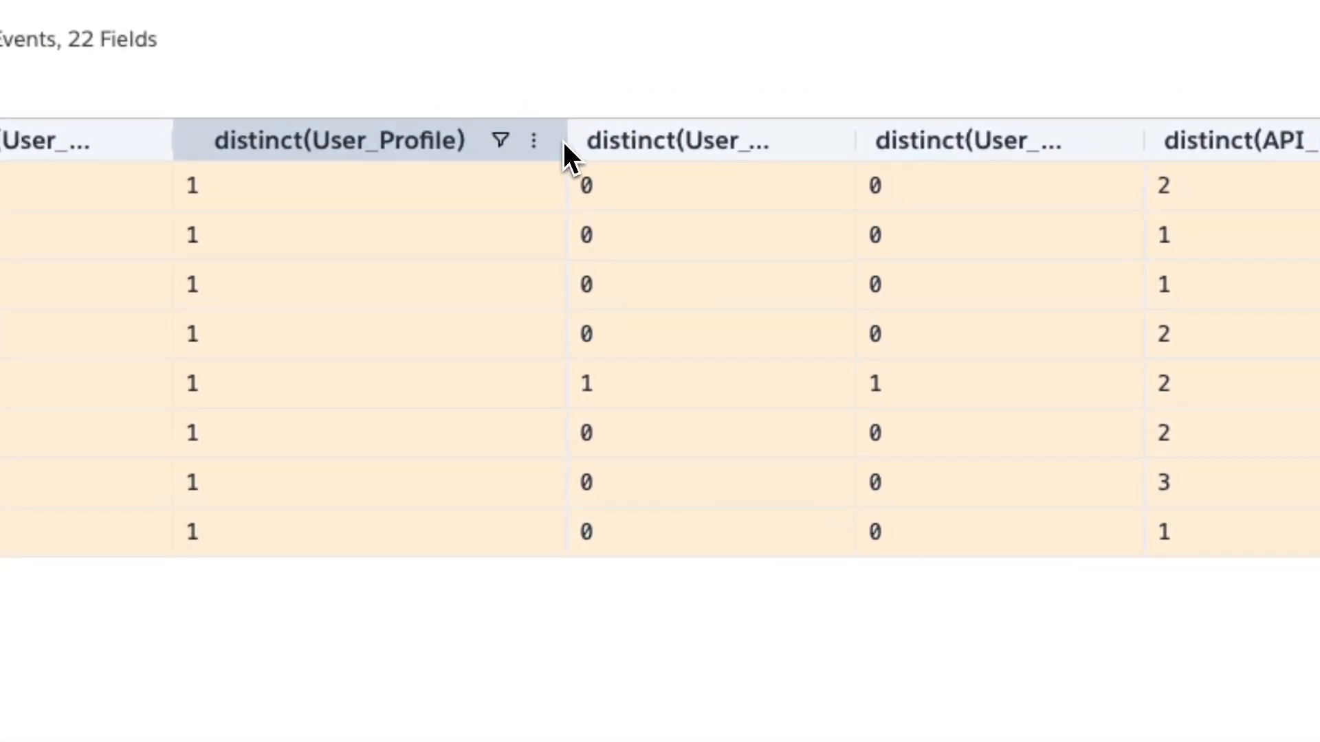
{"action": "right_click", "coordinate": [371, 189]}
{"action": "left_click", "coordinate": [363, 190]}
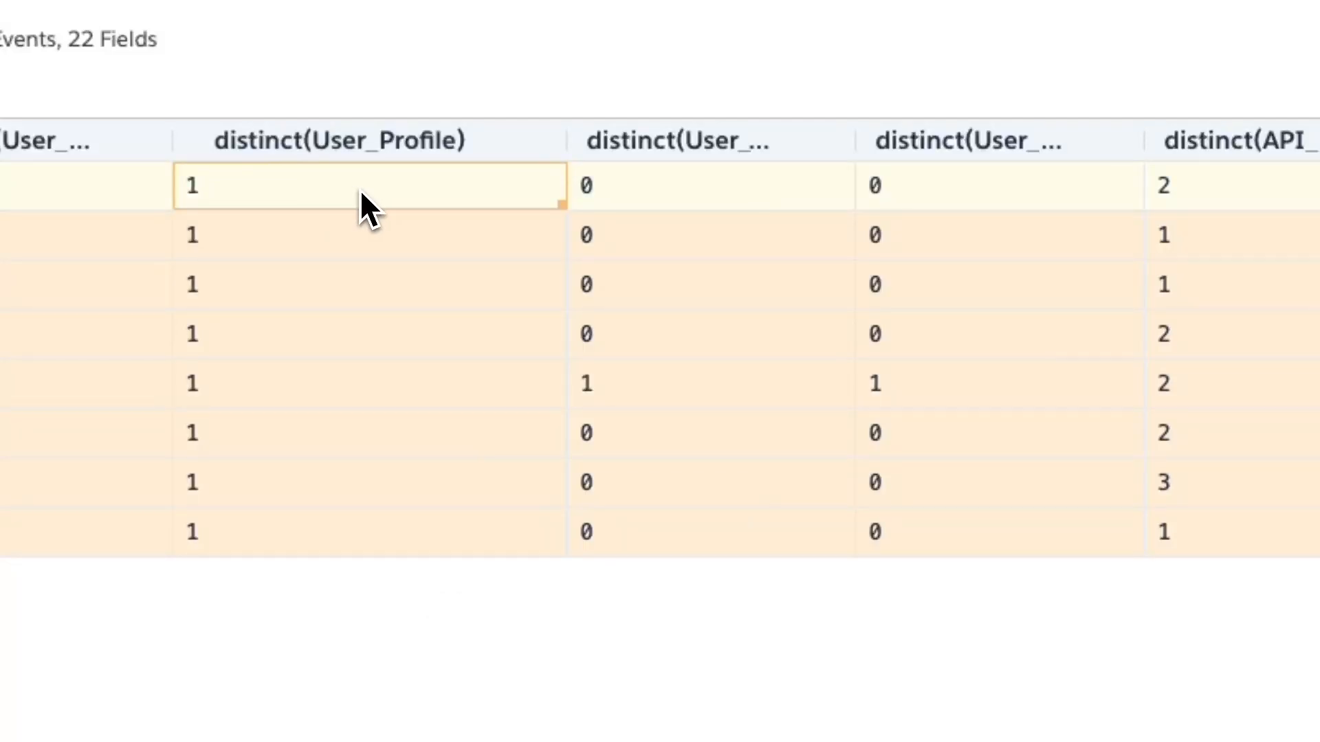
{"action": "left_click_drag", "start_coordinate": [857, 140], "coordinate": [990, 137]}
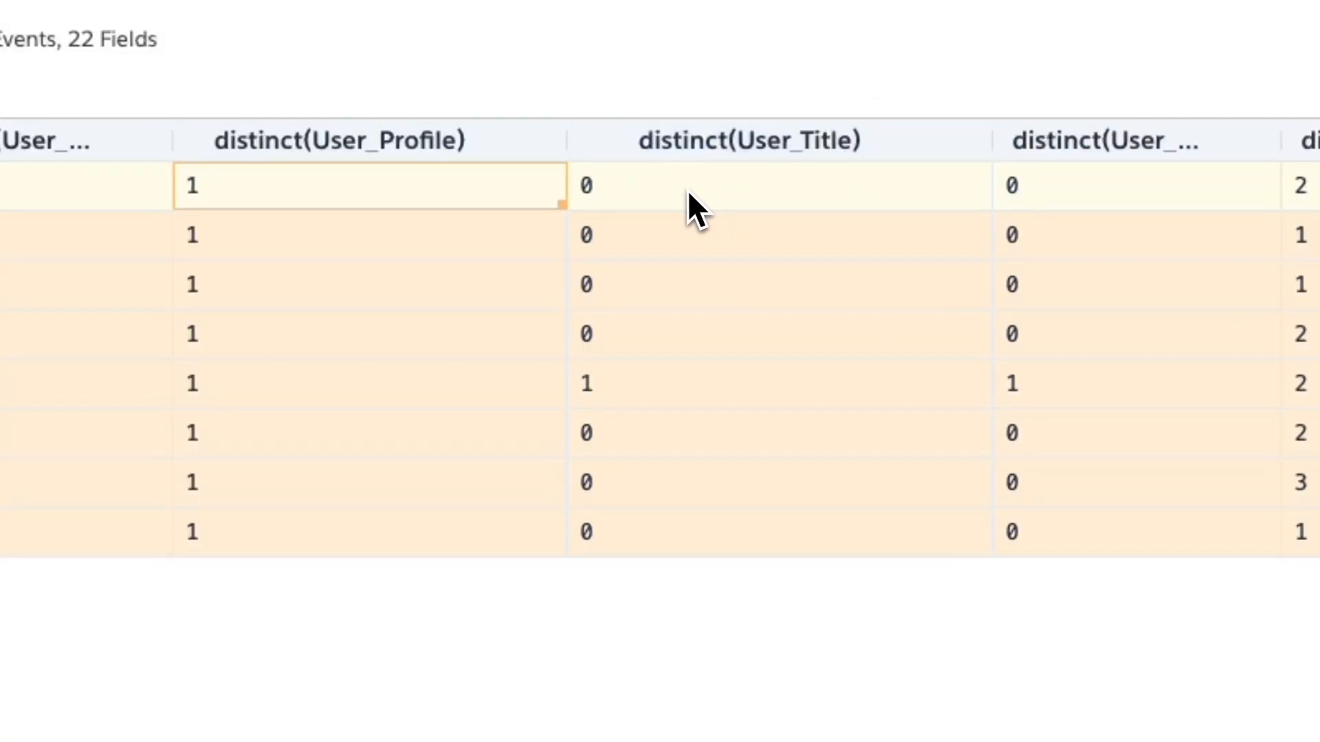
Remove the User_Name grouping from the log grid
{"action": "right_click", "coordinate": [326, 195]}
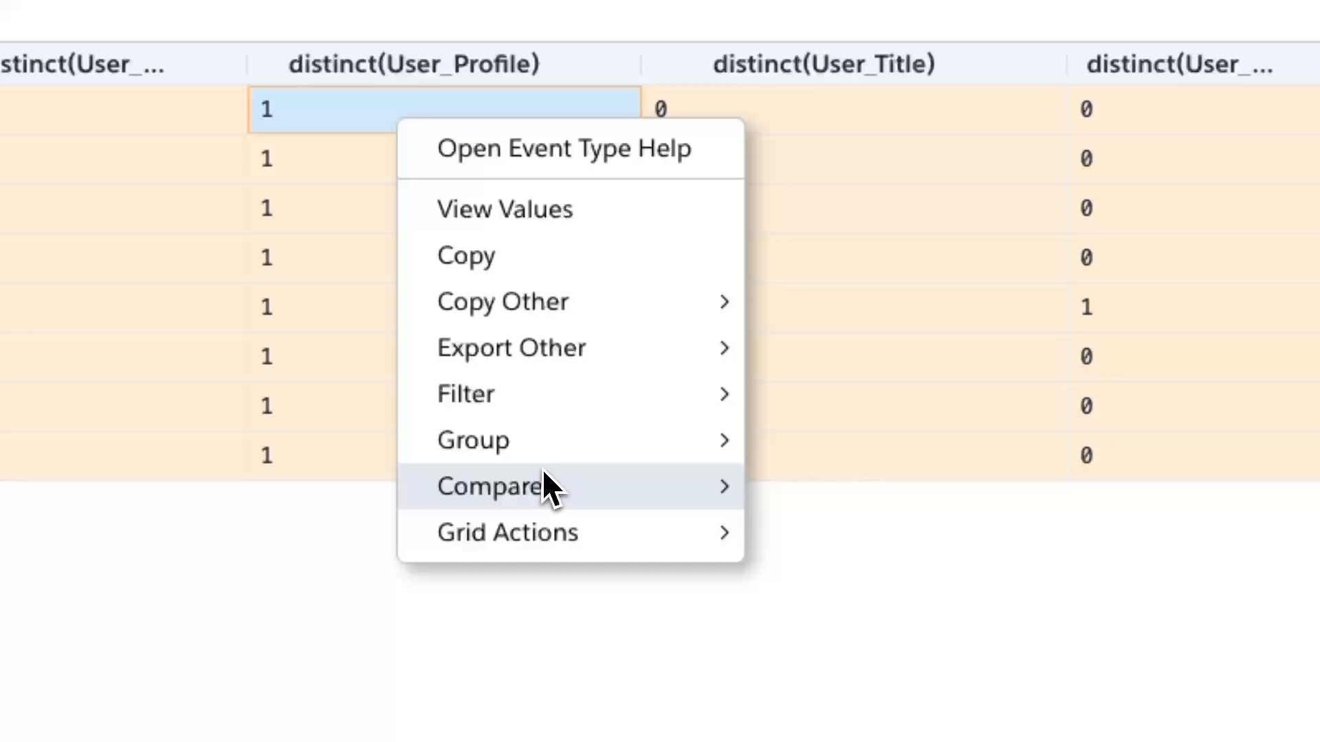
{"action": "mouse_move", "coordinate": [624, 457]}
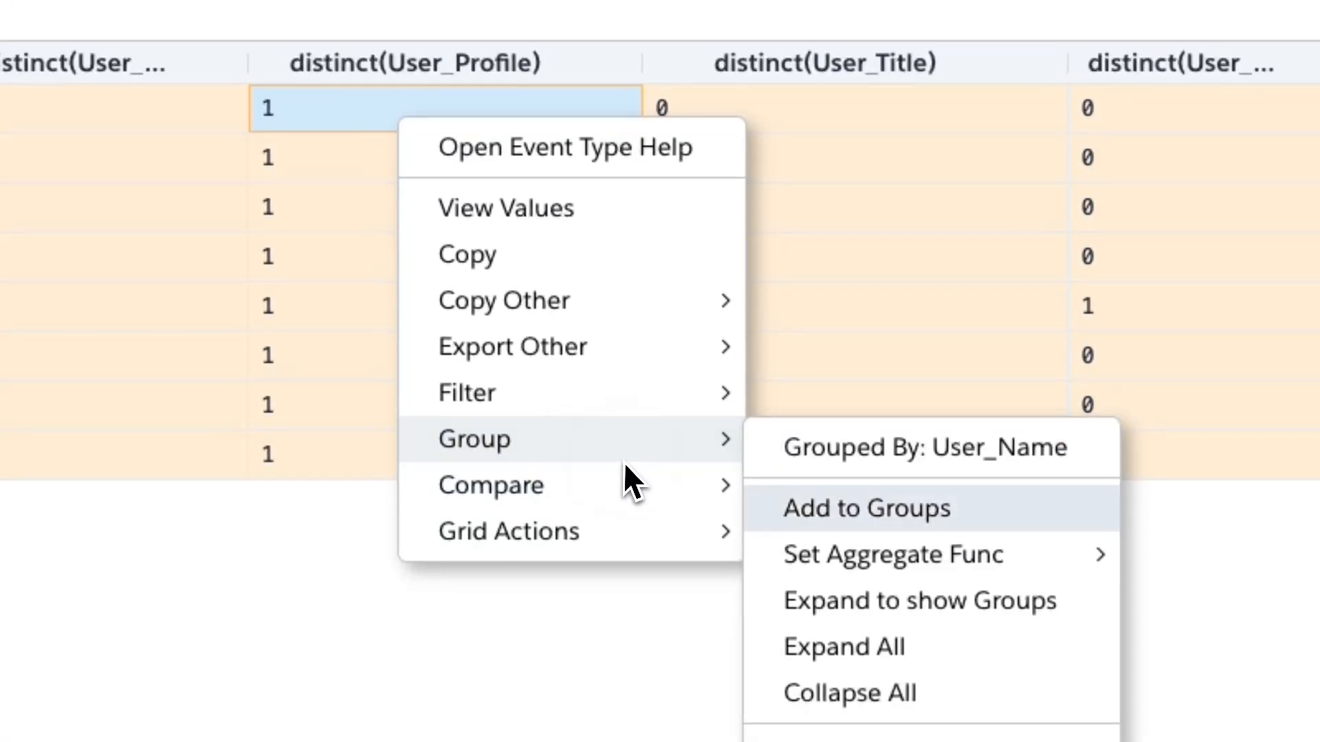
{"action": "left_click", "coordinate": [763, 677]}
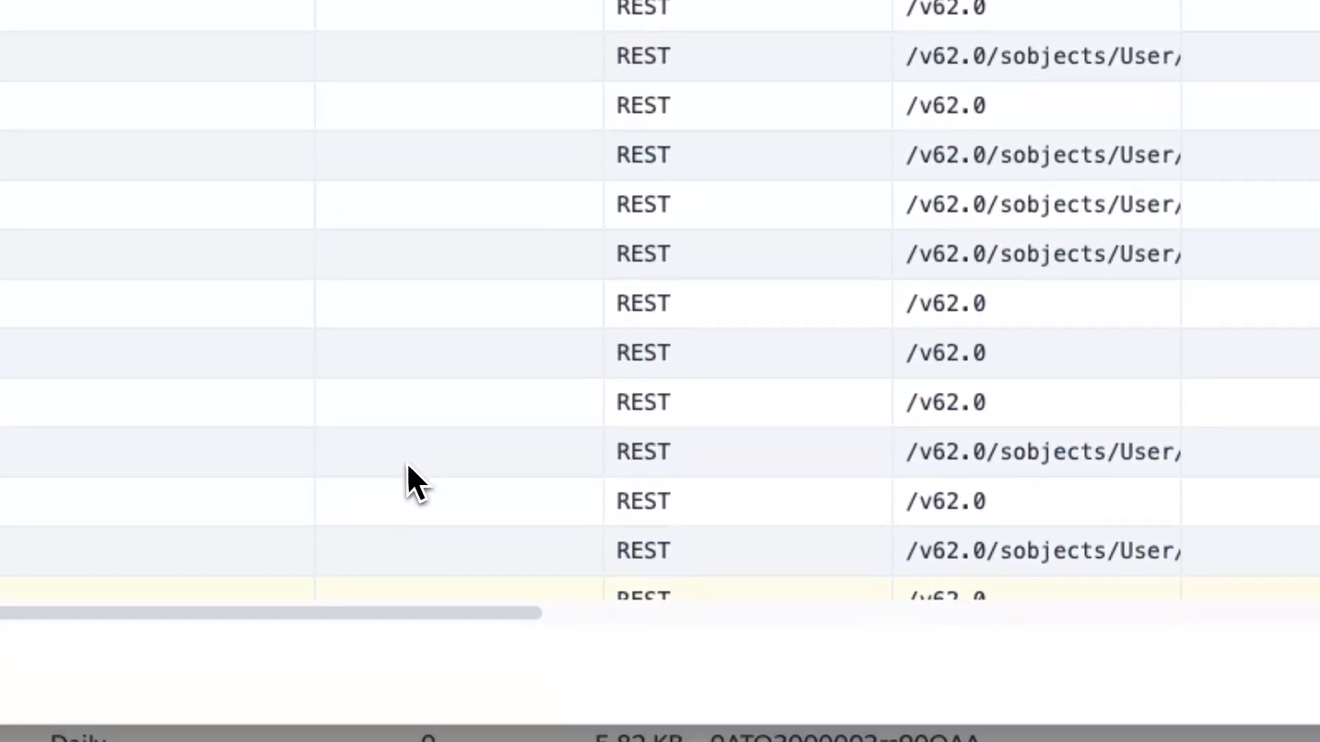
Group the ApiTotalUsage log events by User_Profile
{"action": "left_click_drag", "start_coordinate": [375, 608], "coordinate": [472, 537]}
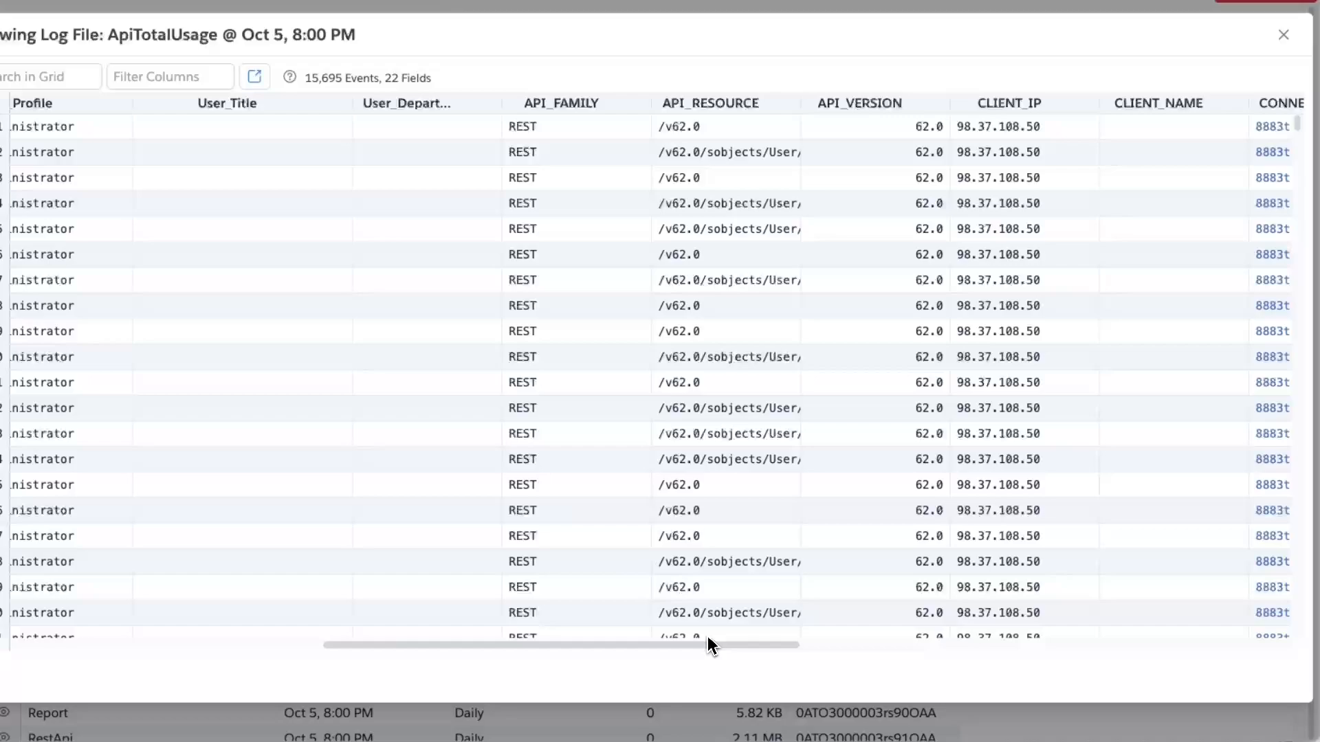
{"action": "left_click_drag", "start_coordinate": [708, 638], "coordinate": [557, 638]}
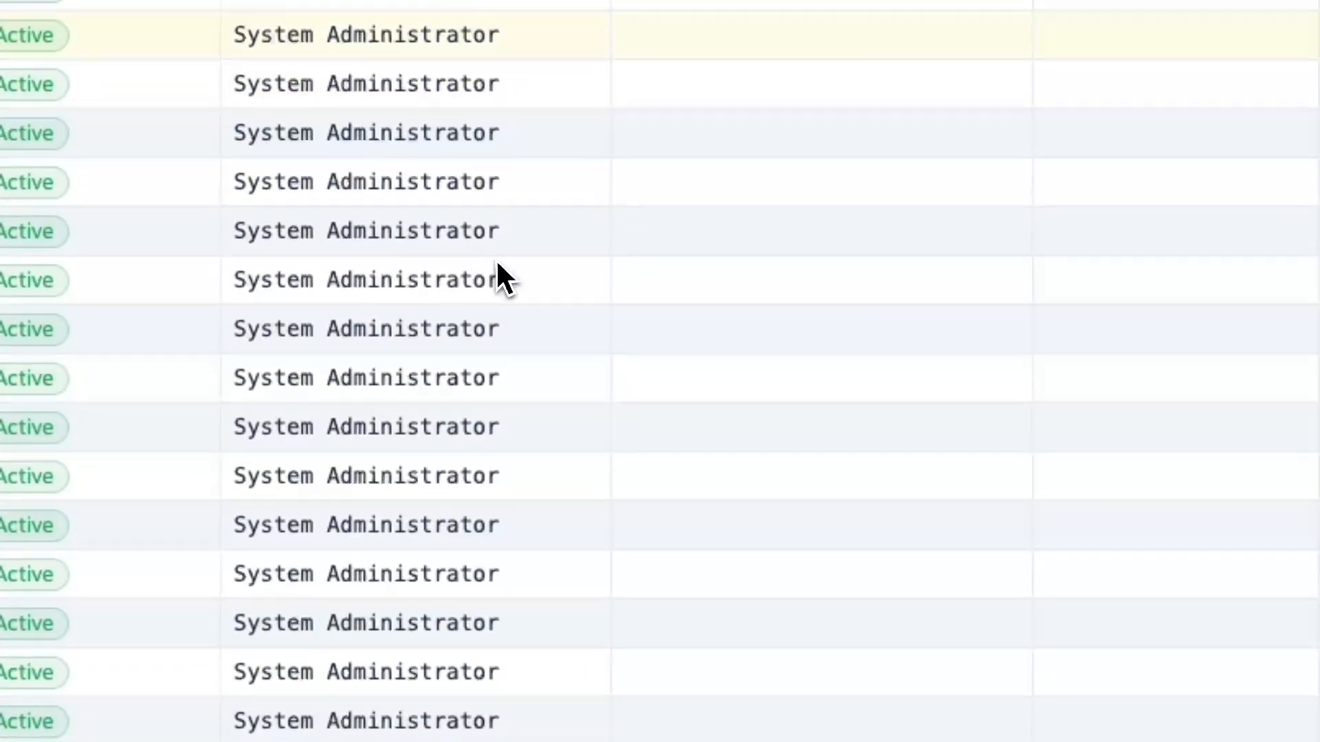
{"action": "right_click", "coordinate": [475, 172]}
{"action": "mouse_move", "coordinate": [549, 323]}
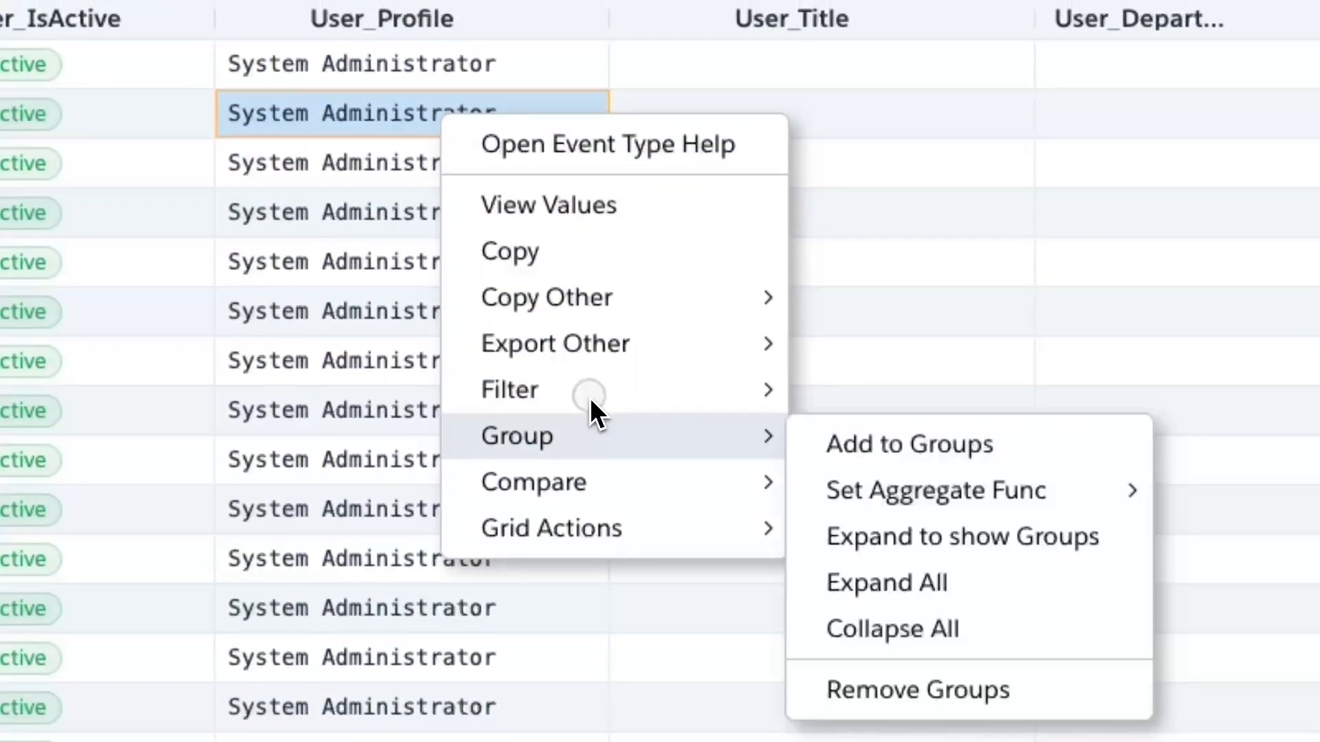
{"action": "left_click", "coordinate": [811, 446]}
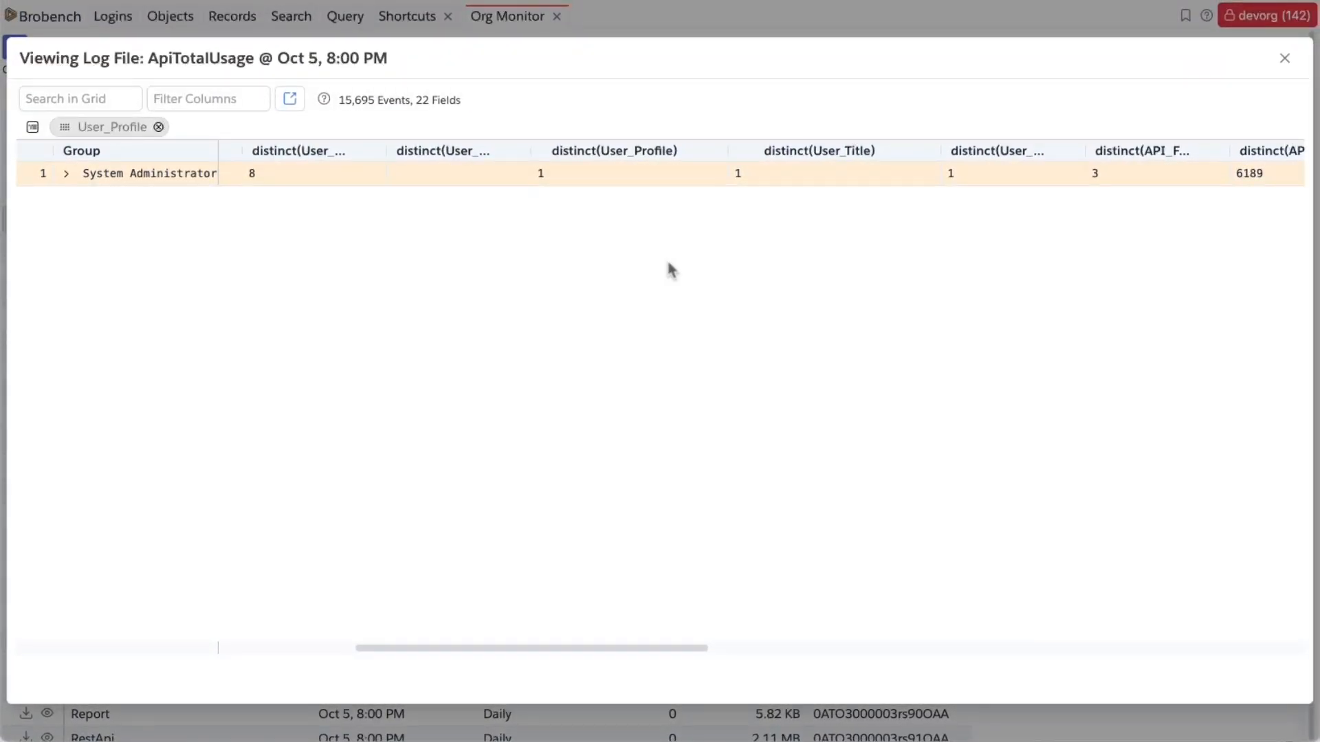
Remove the User_Profile grouping from the log grid and close the ApiTotalUsage log file
{"action": "right_click", "coordinate": [550, 179]}
{"action": "mouse_move", "coordinate": [619, 338]}
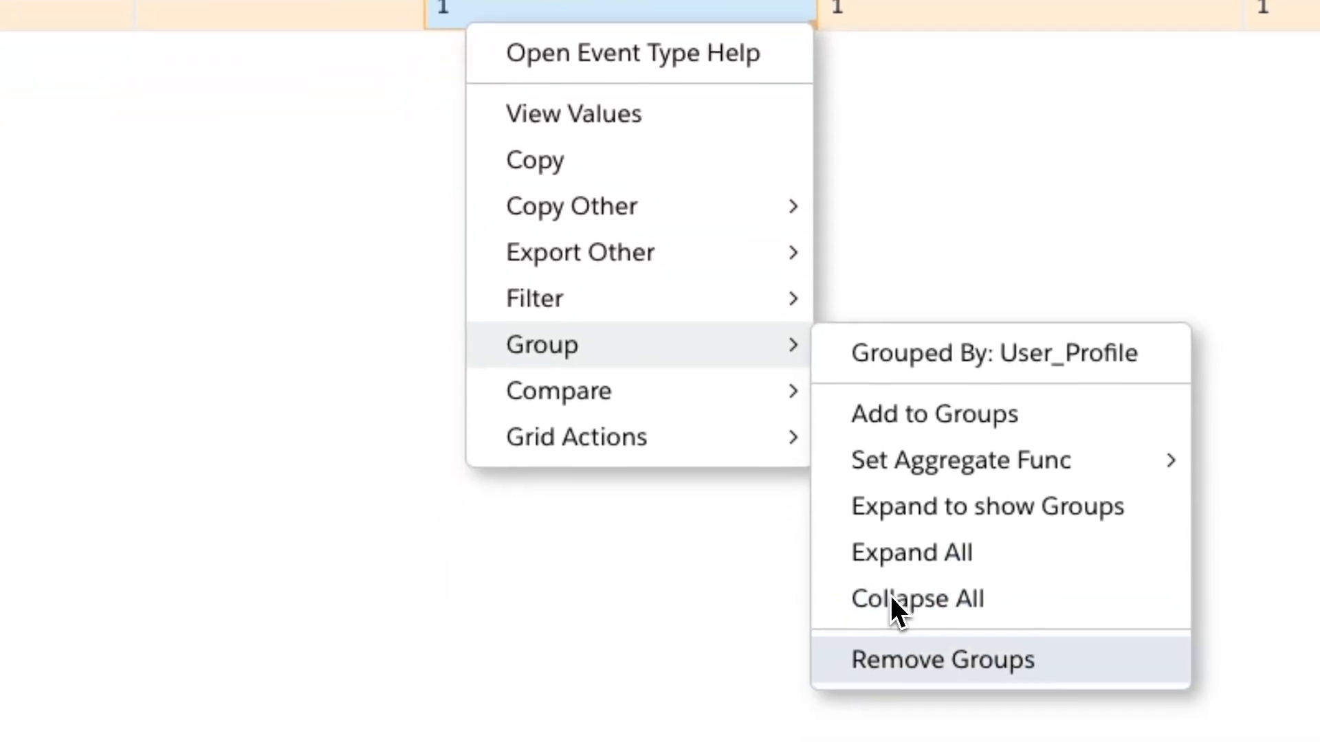
{"action": "left_click", "coordinate": [907, 660]}
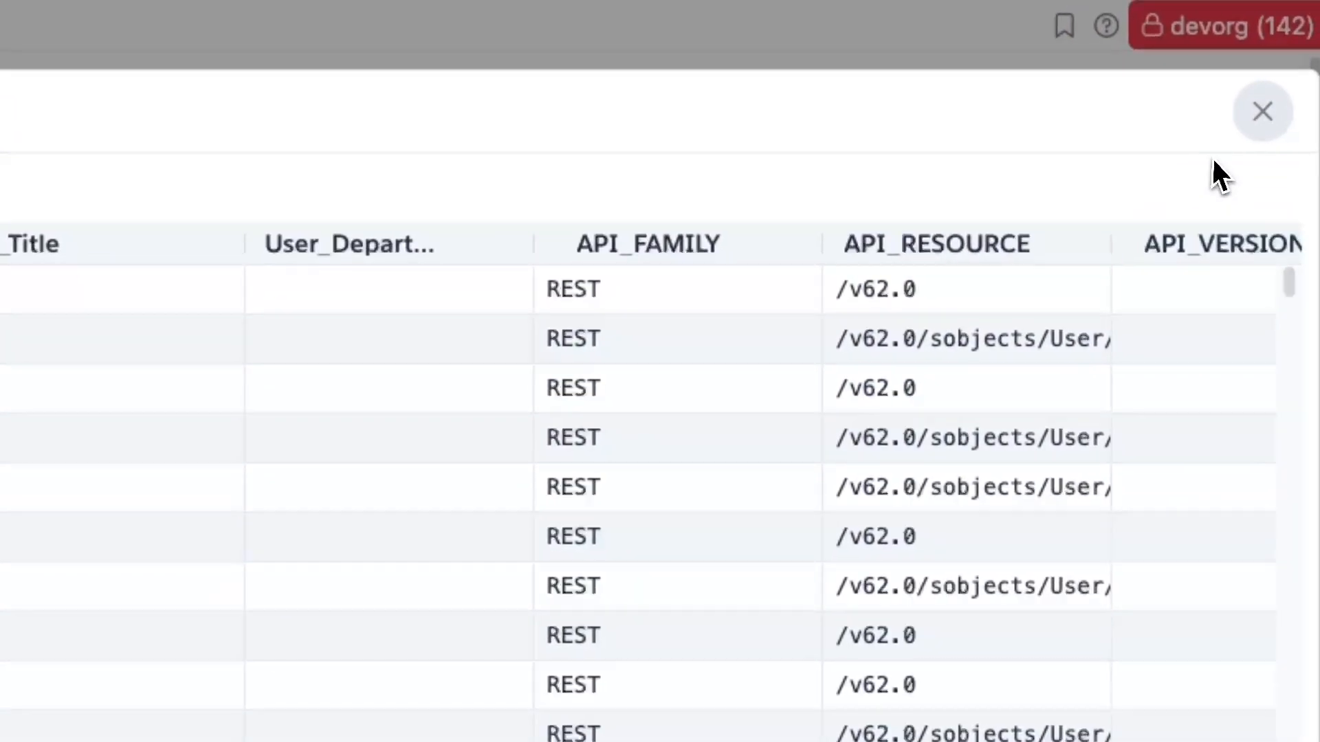
{"action": "left_click", "coordinate": [1261, 110]}
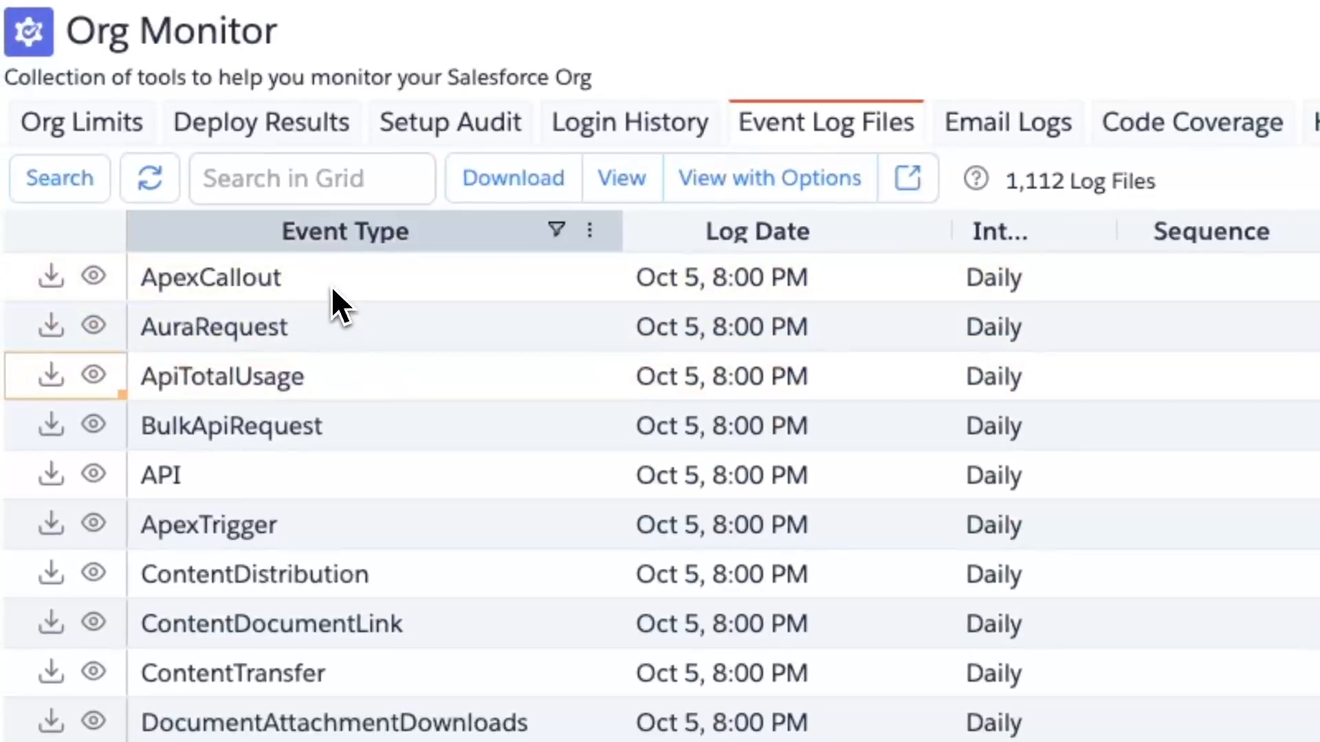
Sort the log files by event type ascending and view the five API logs from Oct 1 to Oct 5 together
{"action": "left_click", "coordinate": [317, 237]}
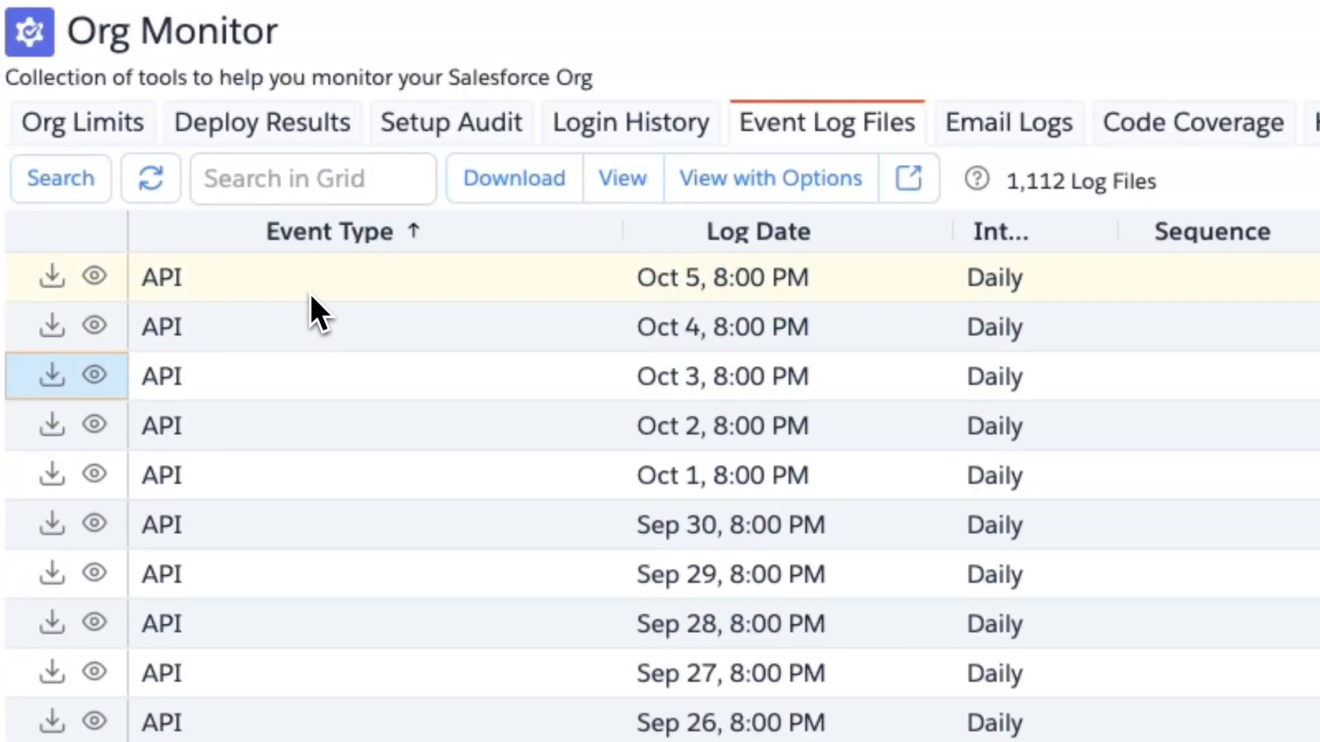
{"action": "left_click_drag", "start_coordinate": [311, 289], "coordinate": [304, 457]}
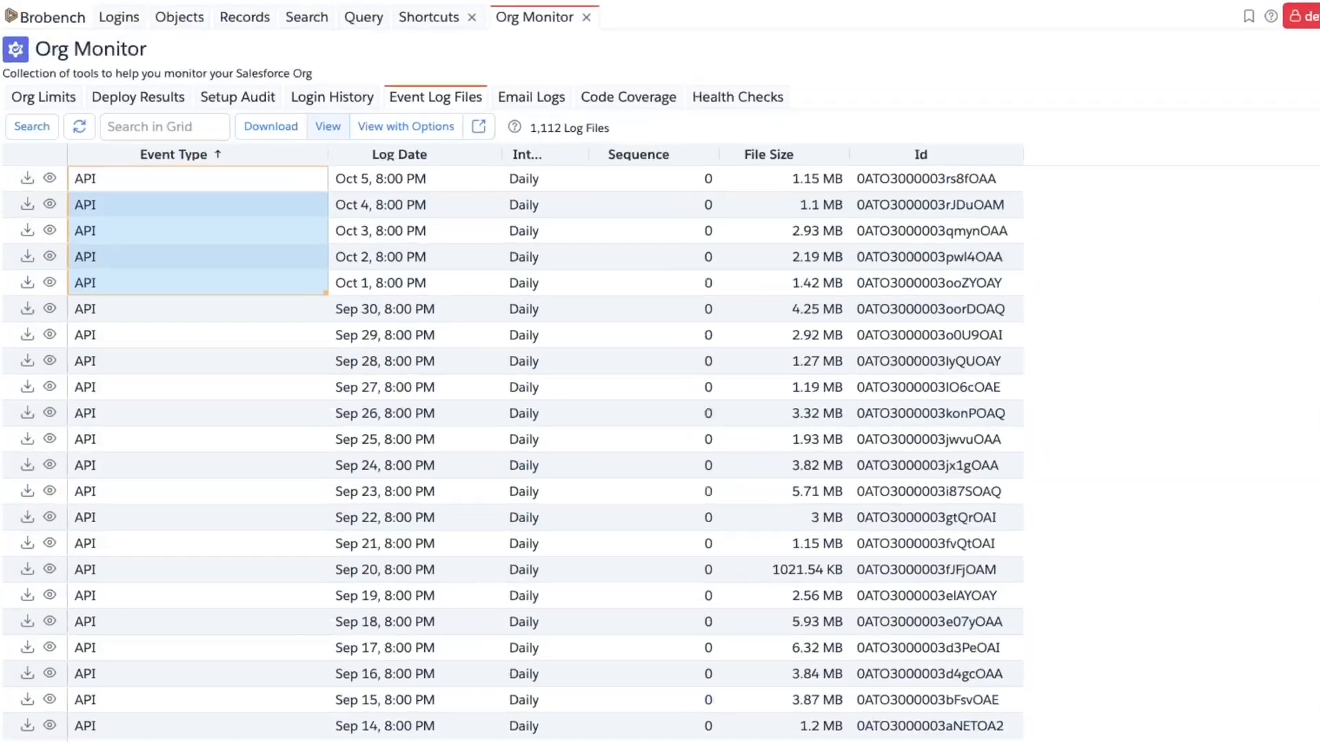
{"action": "left_click", "coordinate": [311, 120]}
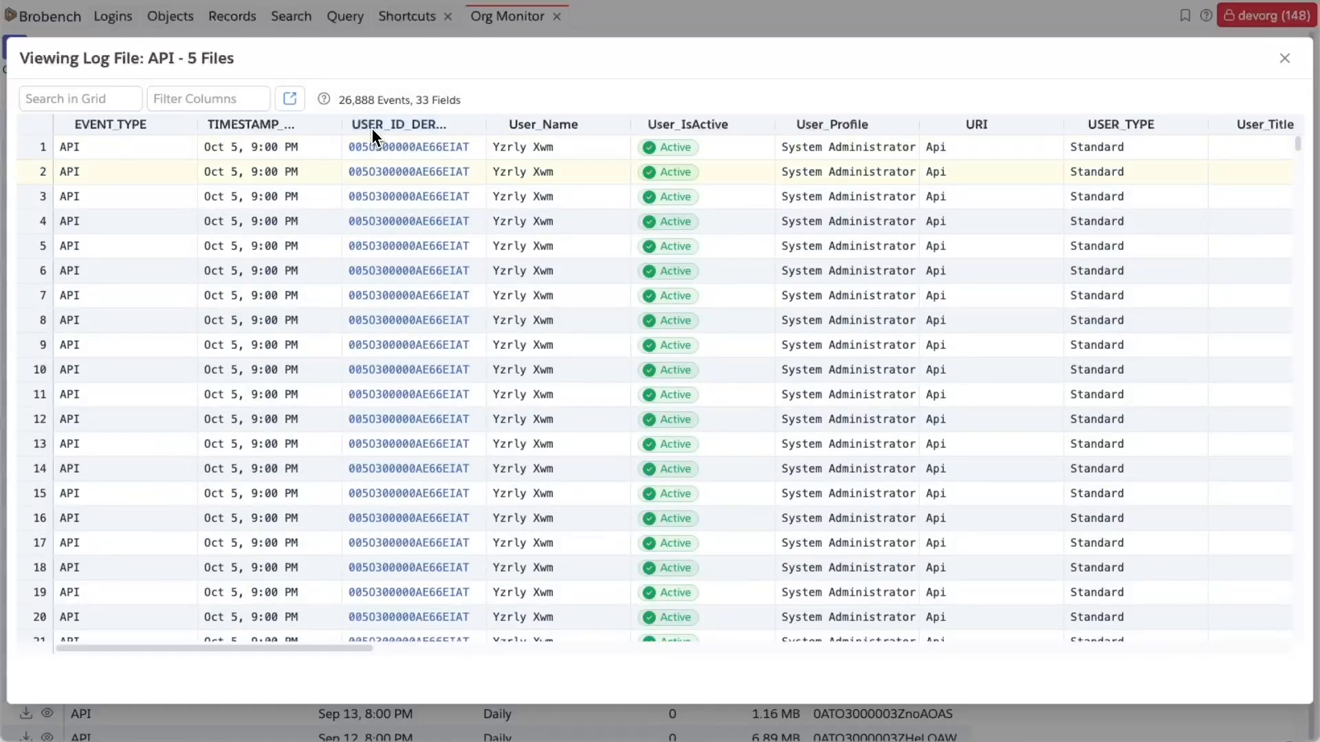
{"action": "left_click", "coordinate": [571, 218]}
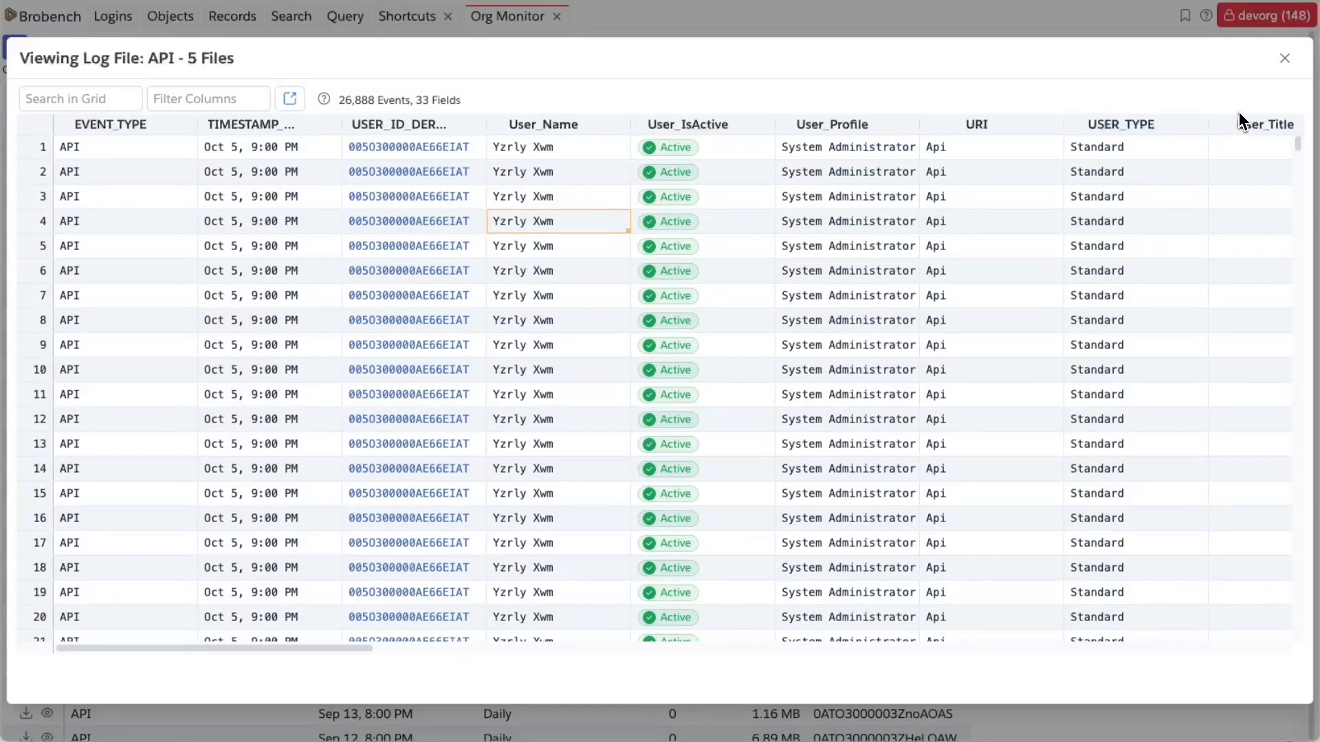
{"action": "left_click", "coordinate": [1284, 60]}
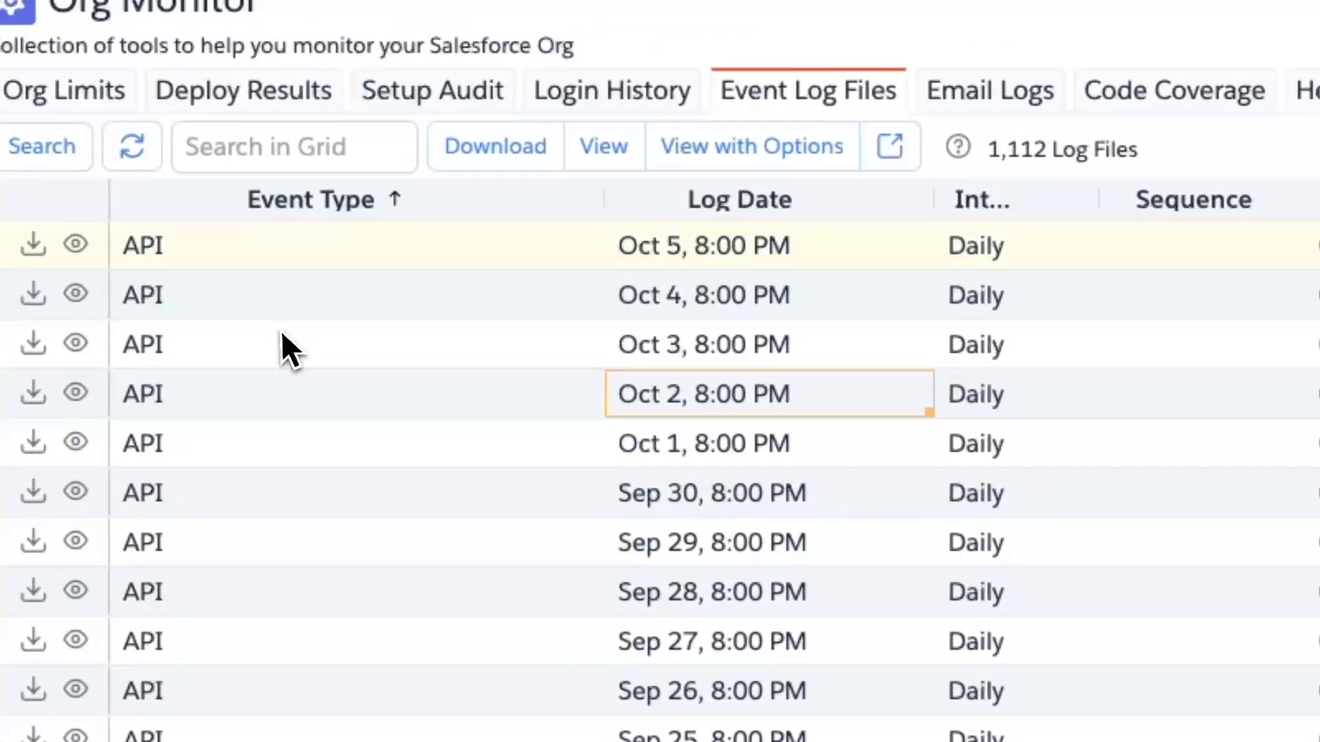
Sort the log files by log date ascending and try to view the VisualforceRequest and URI logs from Sep 5 together
{"action": "left_click", "coordinate": [297, 213]}
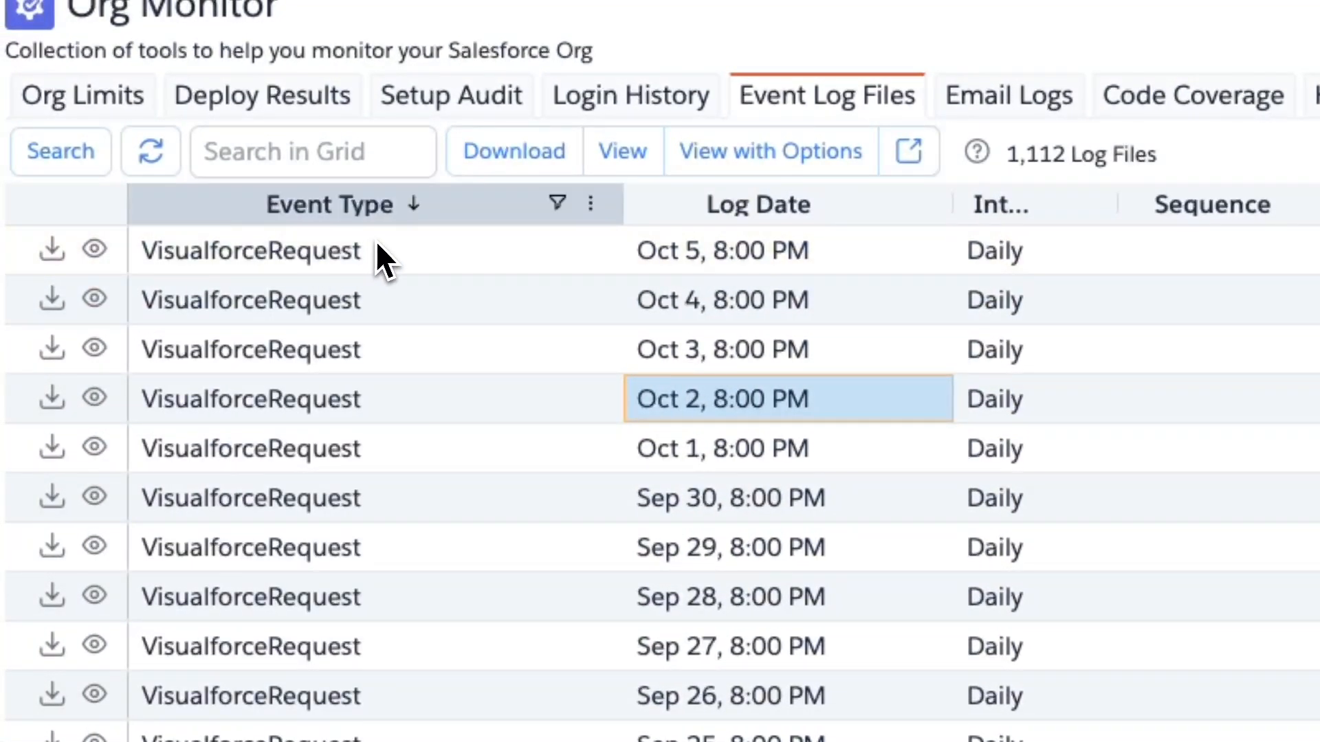
{"action": "left_click", "coordinate": [656, 216]}
{"action": "left_click_drag", "start_coordinate": [359, 259], "coordinate": [331, 341]}
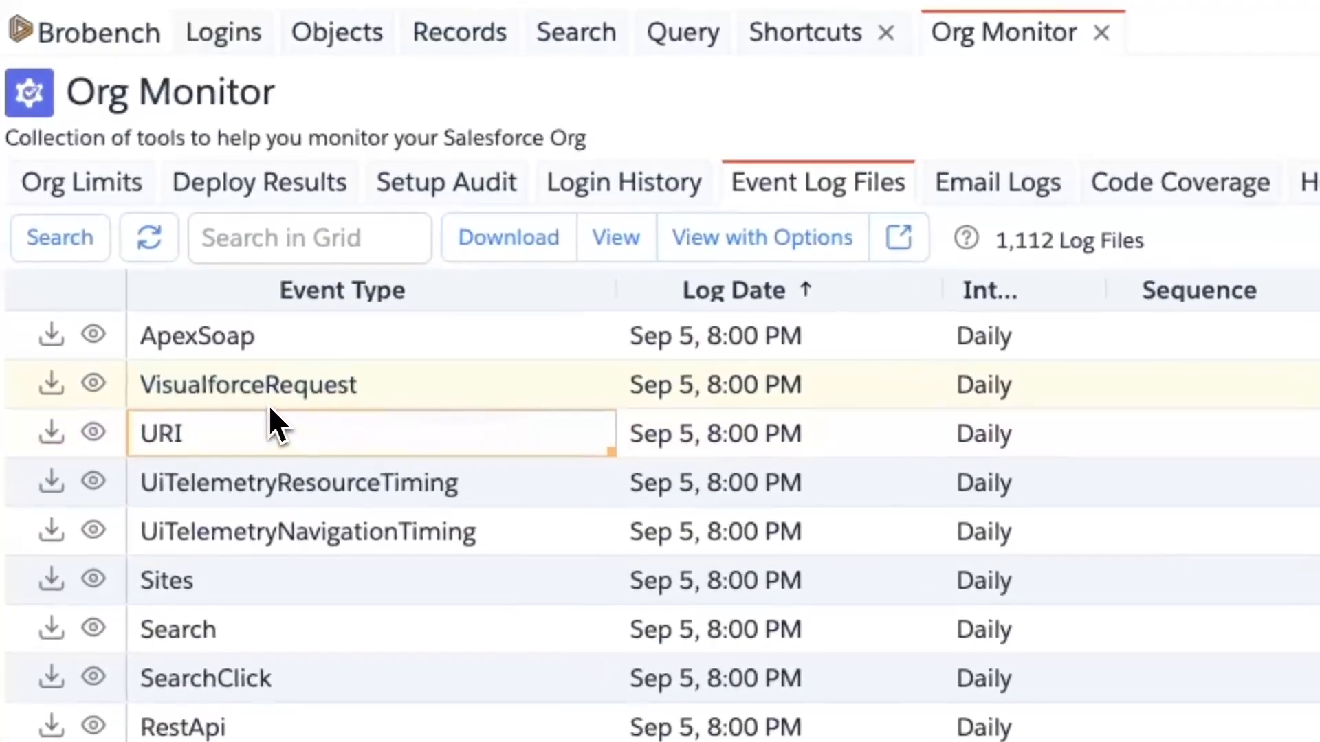
{"action": "left_click", "coordinate": [135, 198]}
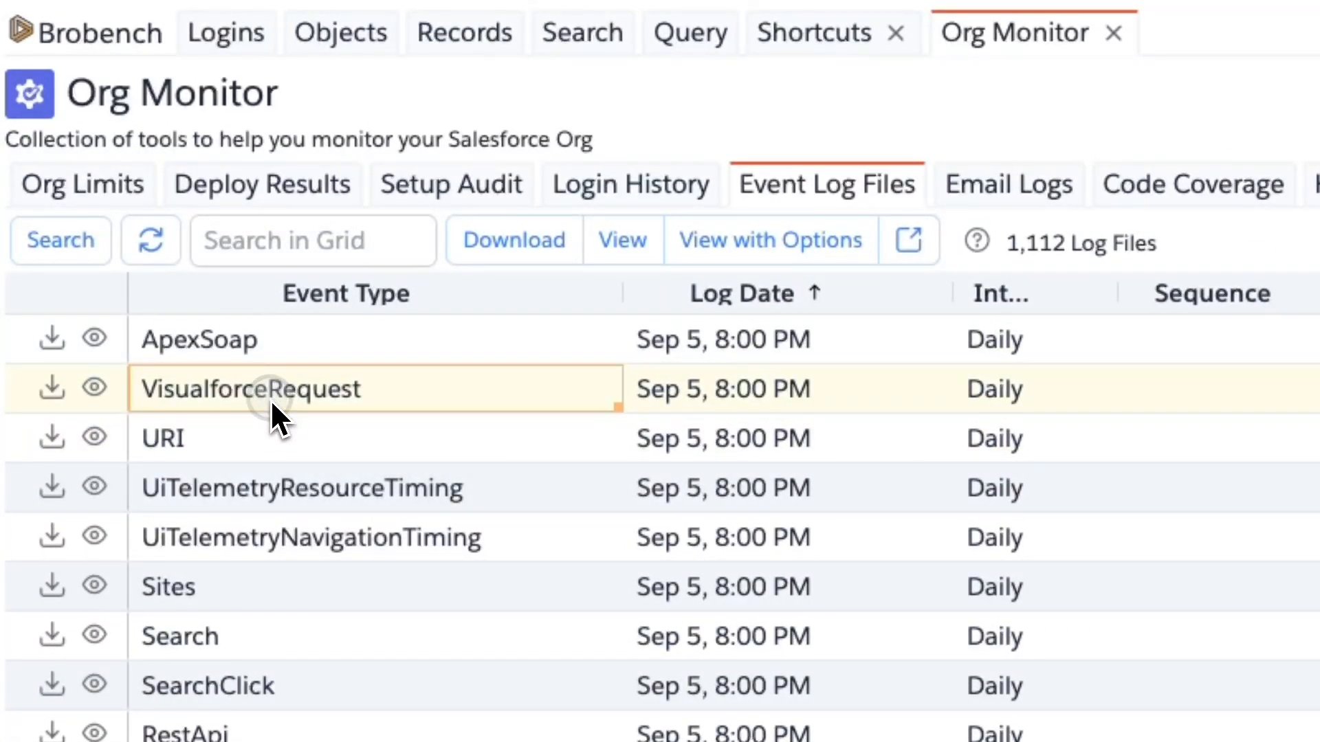
{"action": "left_click_drag", "start_coordinate": [270, 399], "coordinate": [281, 430]}
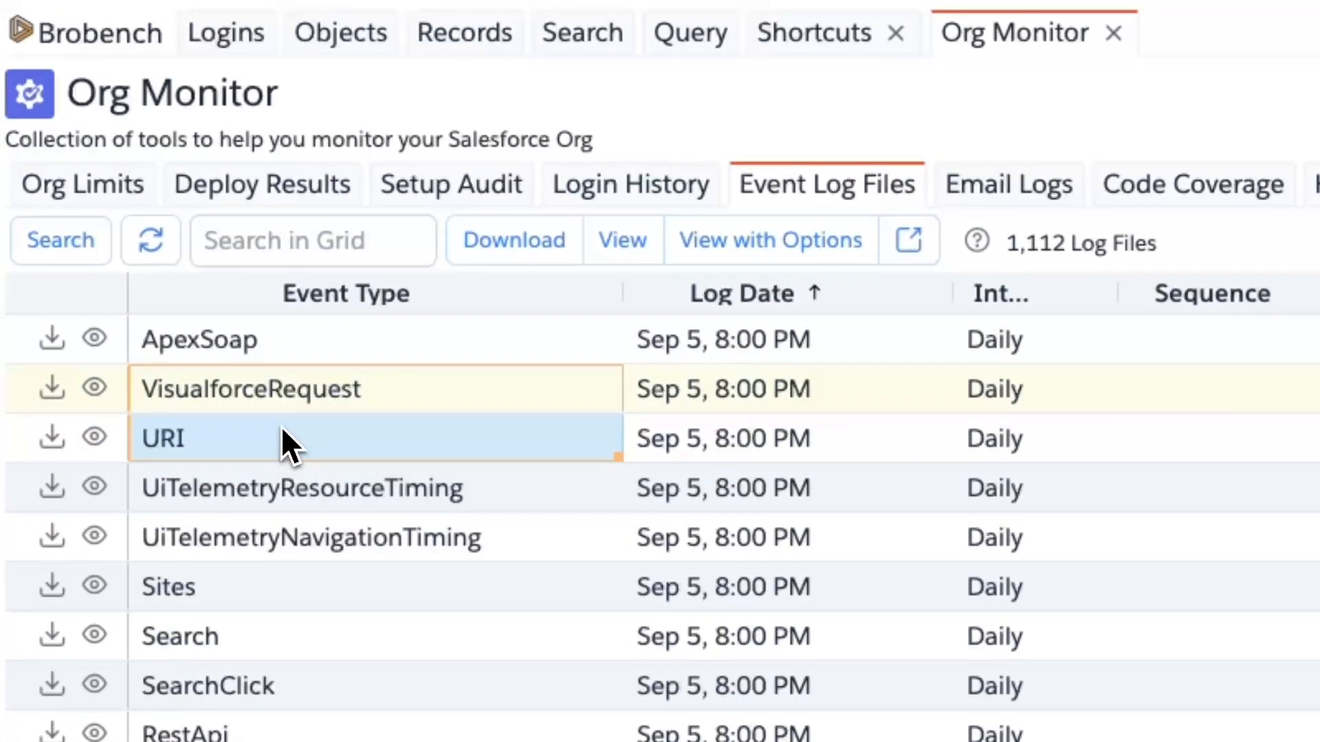
{"action": "left_click", "coordinate": [623, 249]}
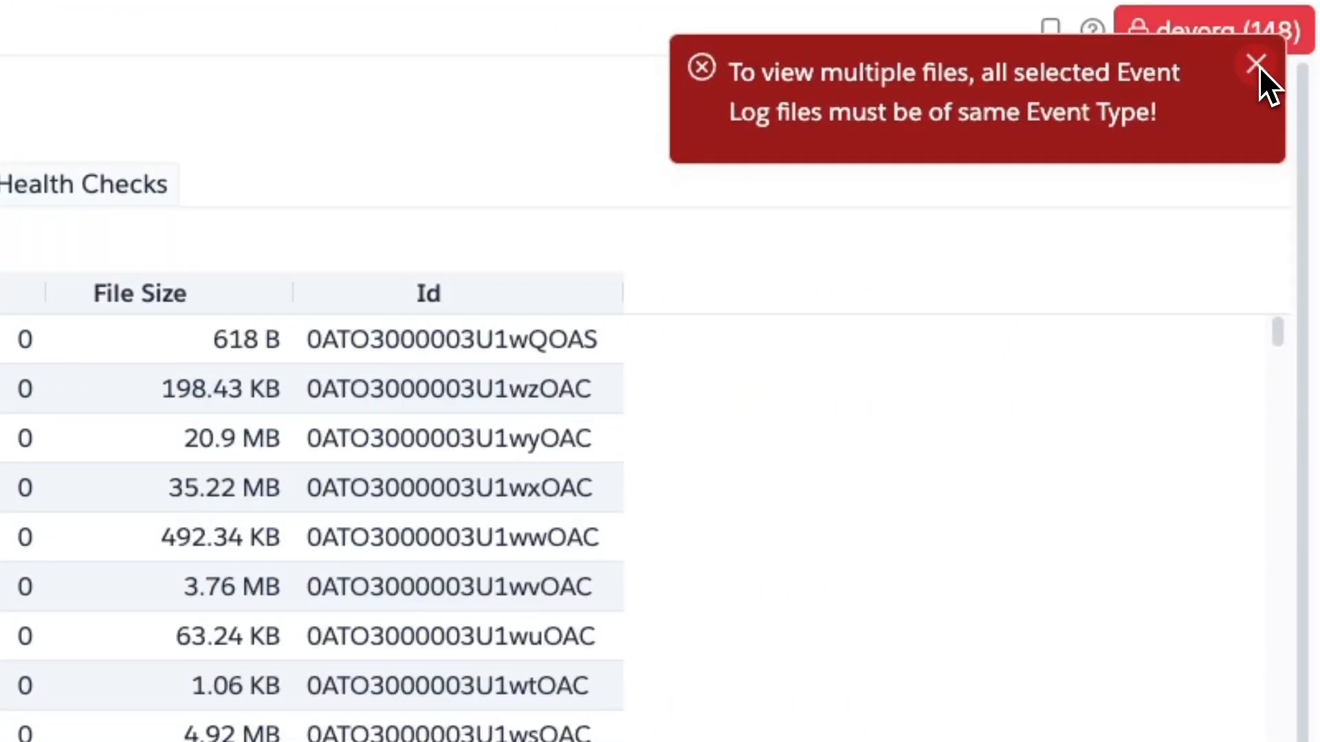
{"action": "left_click", "coordinate": [1259, 65]}
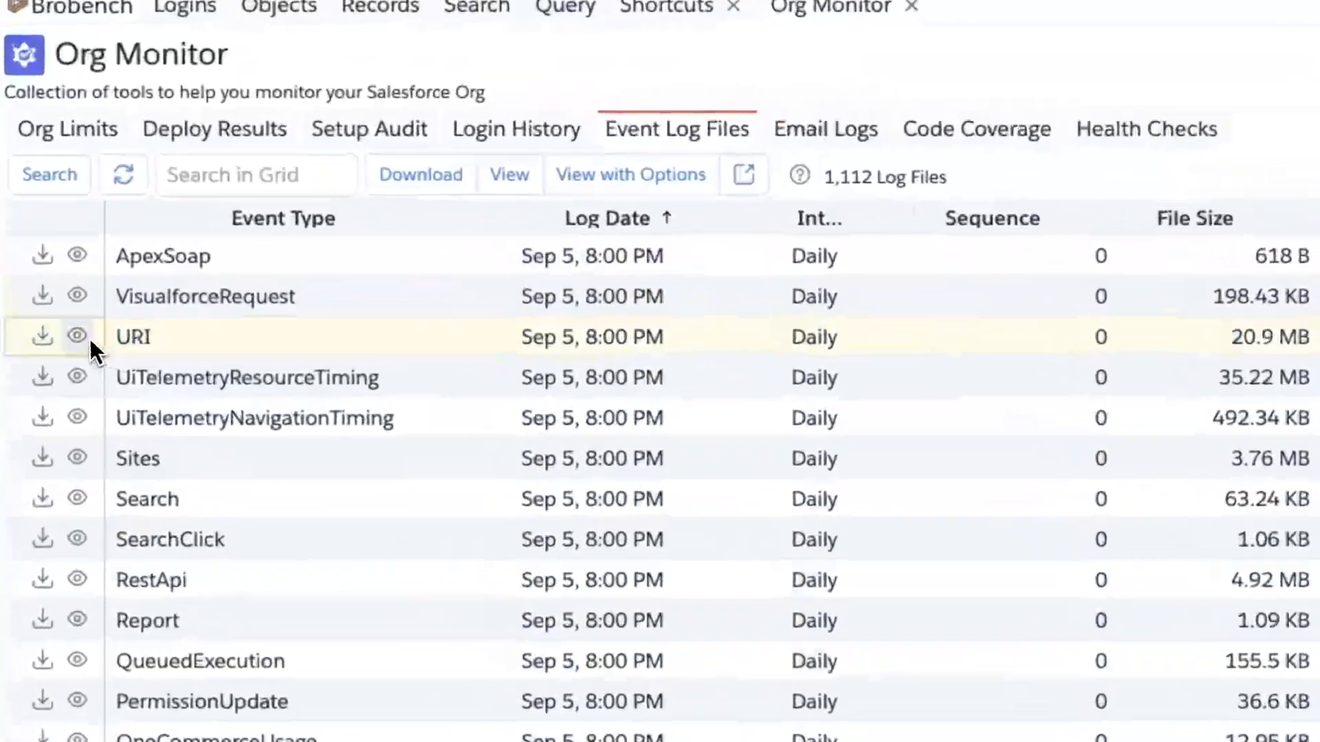
View the URI log file from Sep 5, examining the log viewer's help and the event and user fields
{"action": "left_click", "coordinate": [46, 219]}
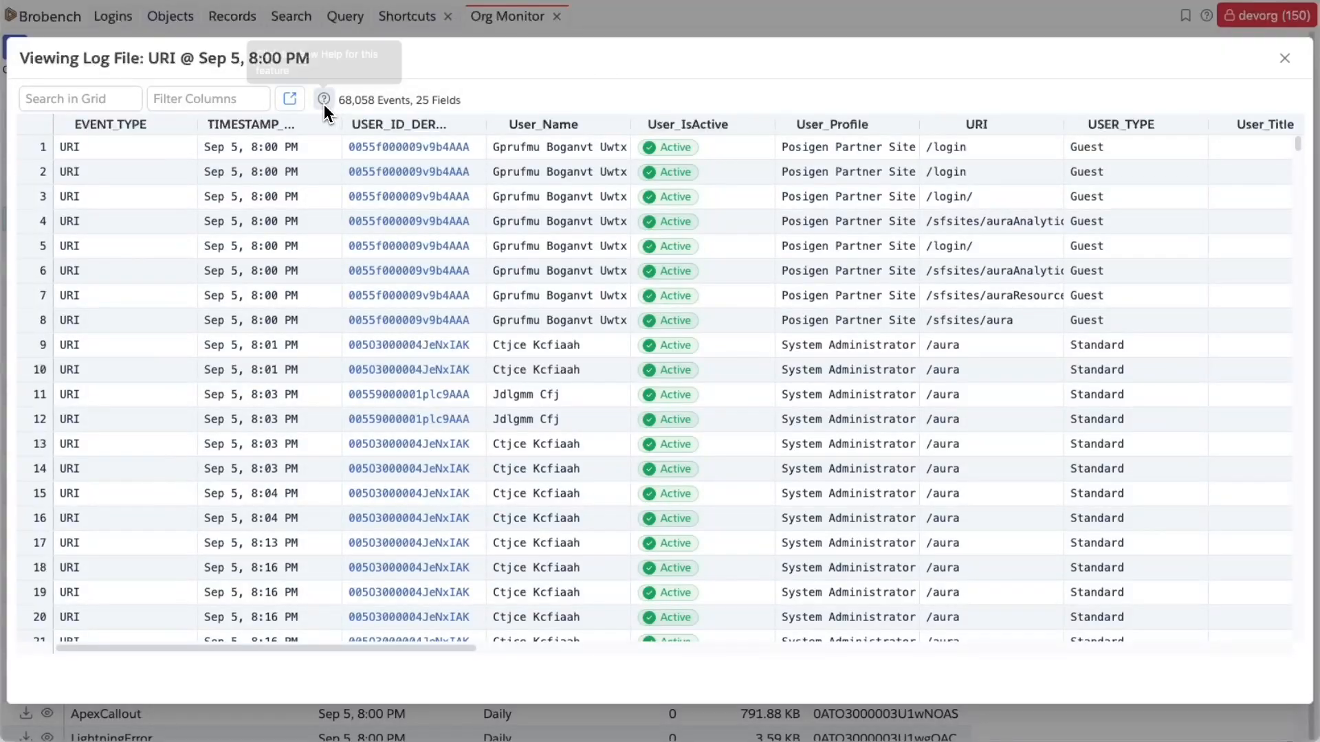
{"action": "left_click", "coordinate": [324, 100]}
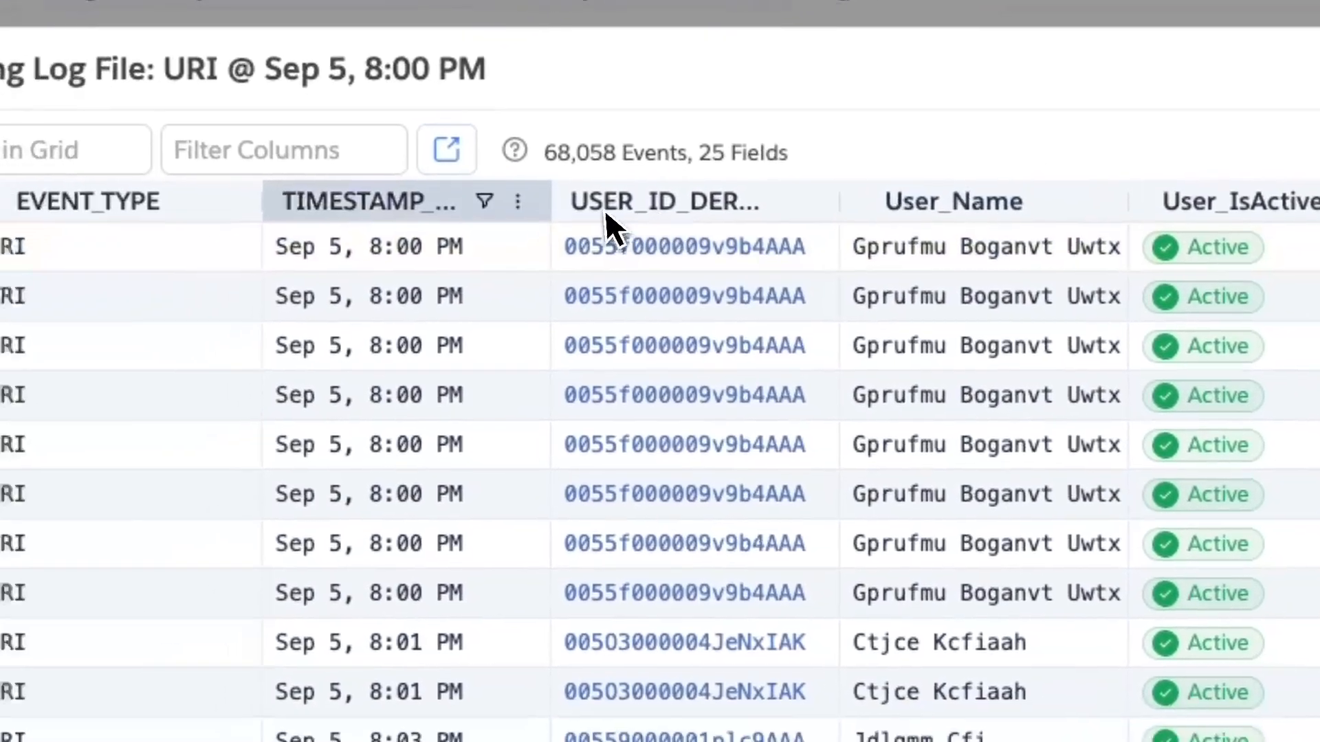
{"action": "left_click", "coordinate": [350, 160]}
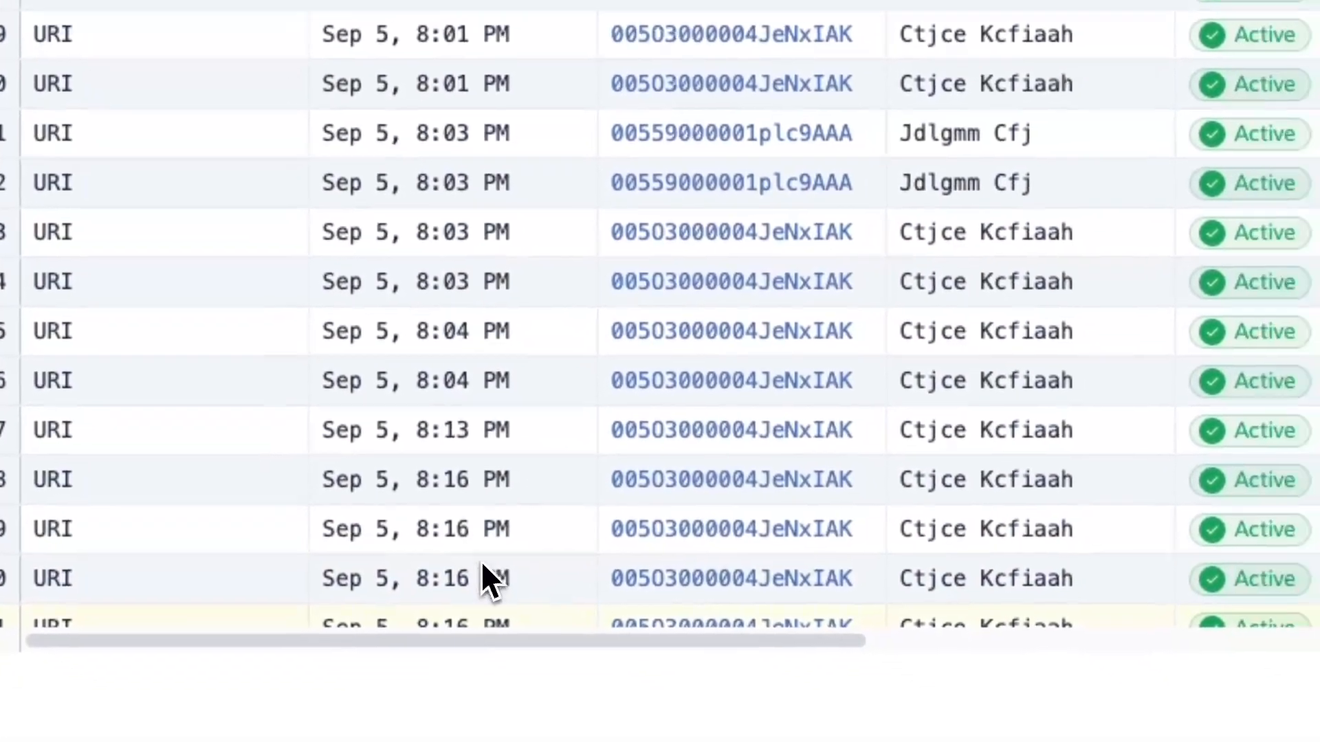
{"action": "left_click_drag", "start_coordinate": [481, 641], "coordinate": [235, 558]}
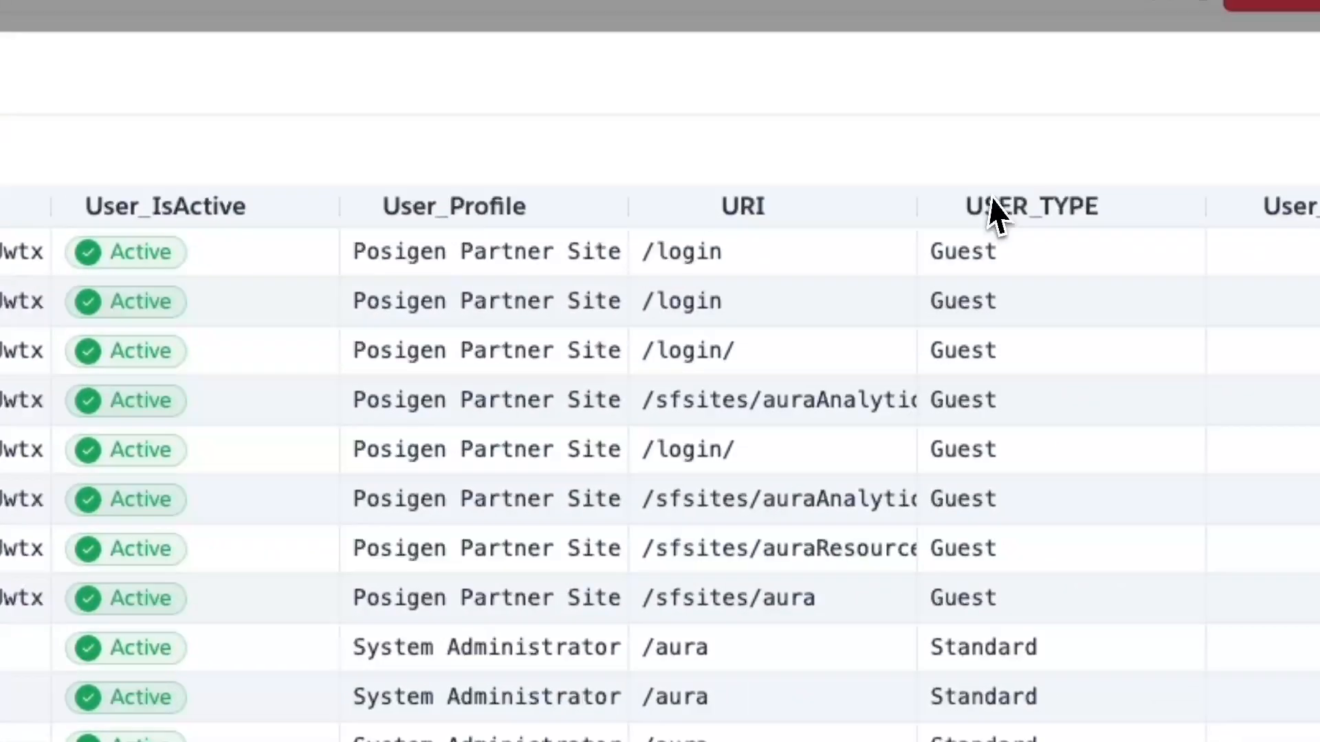
{"action": "left_click", "coordinate": [1236, 123]}
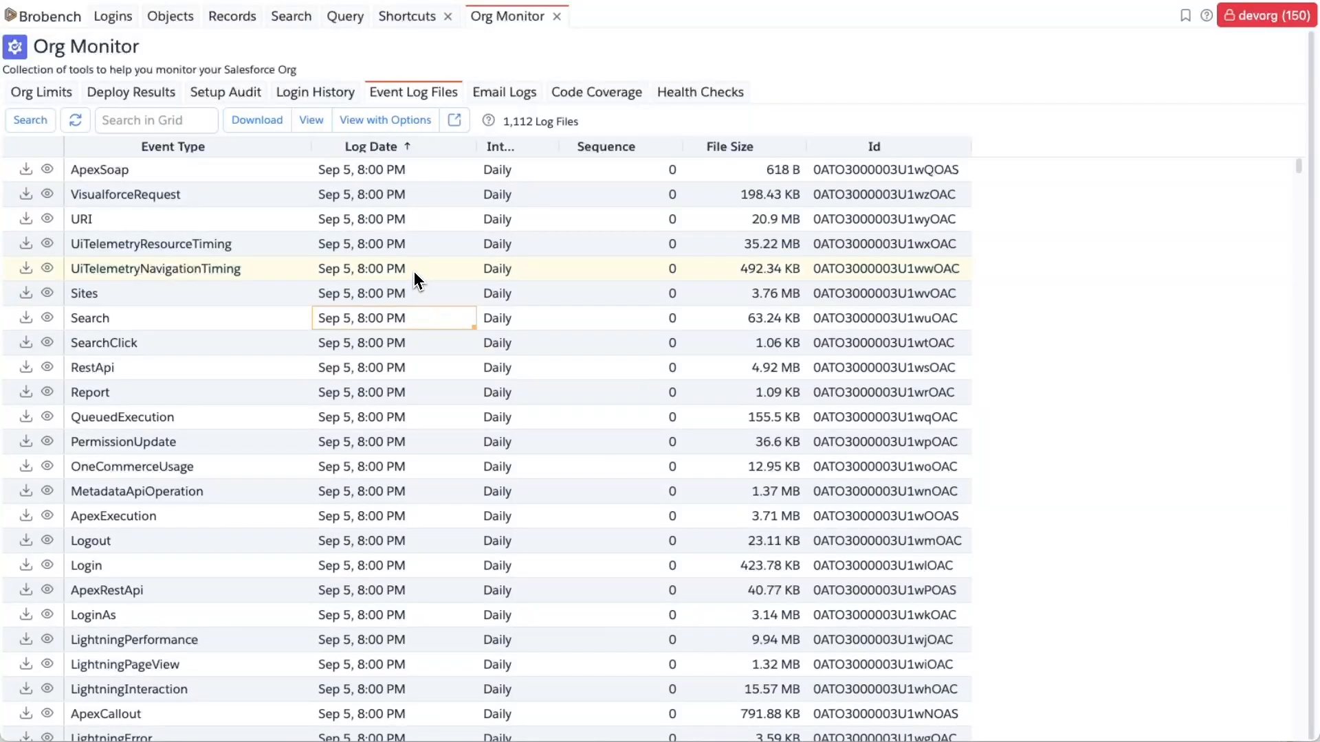
{"action": "mouse_move", "coordinate": [402, 261]}
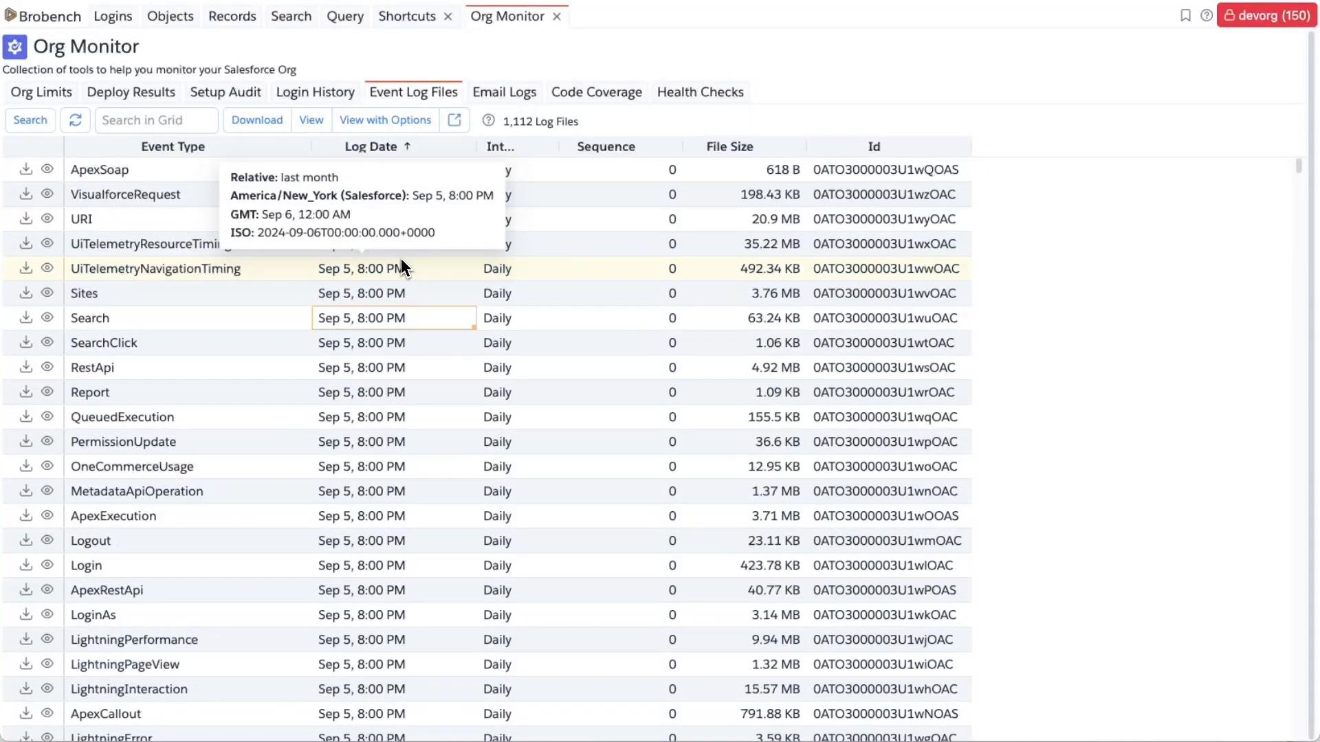
{"action": "left_click", "coordinate": [155, 301]}
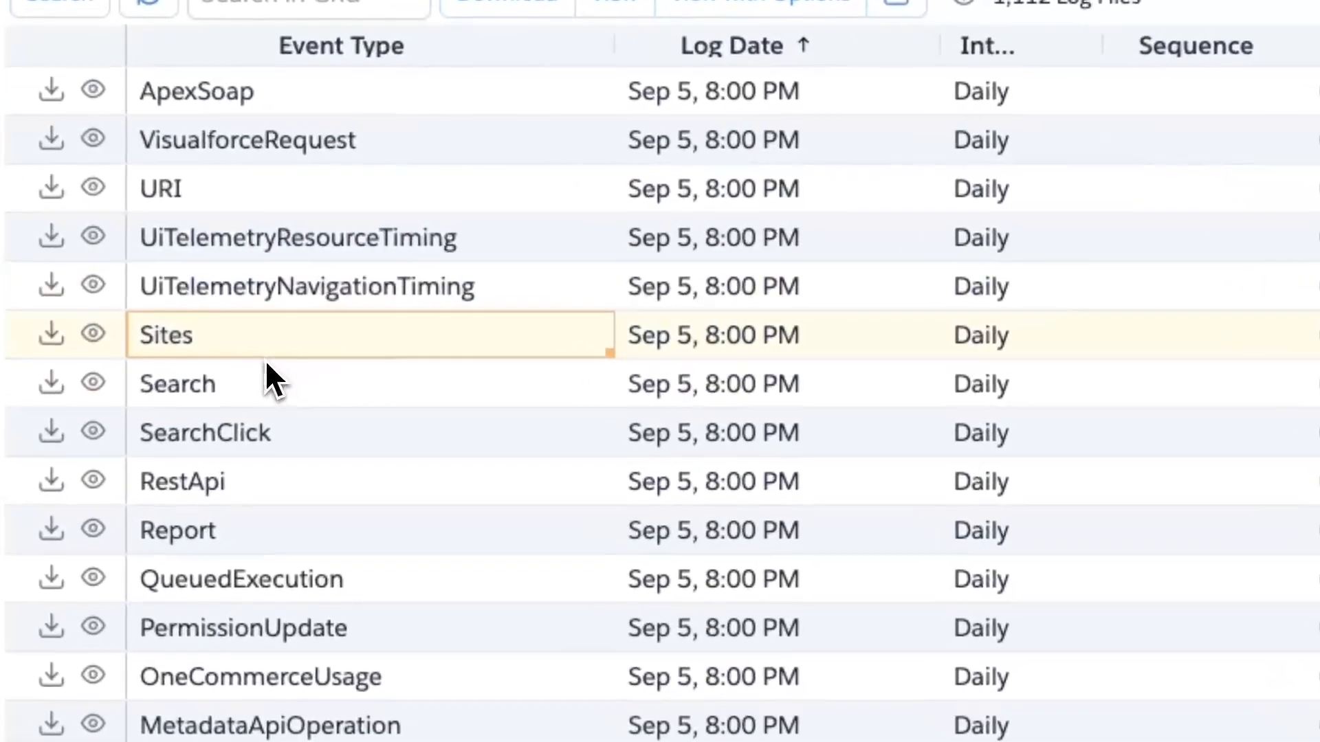